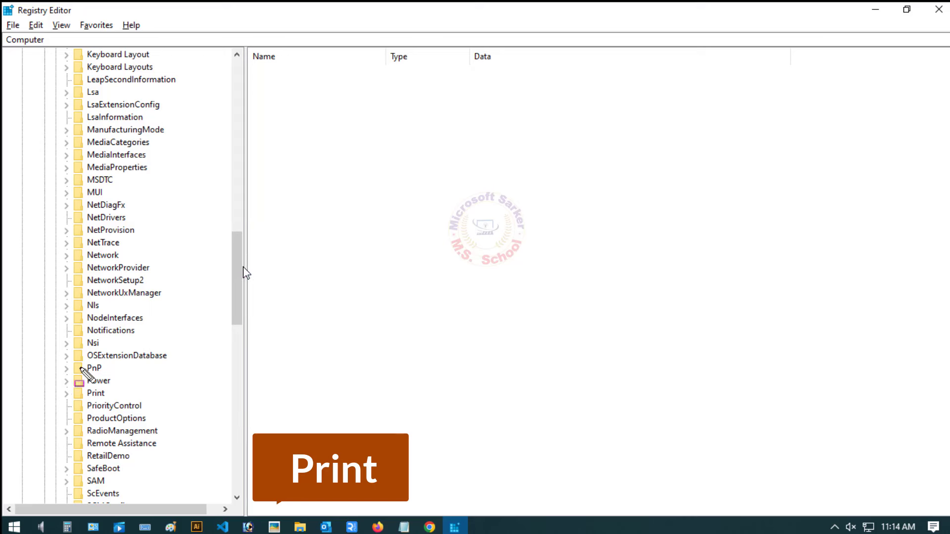
Create a DWORD (32-bit) value named RpcAthnLevelPrivacyEnabled in the Print key under CurrentControlSet\Control.
left_click_drag(63, 379, 116, 400)
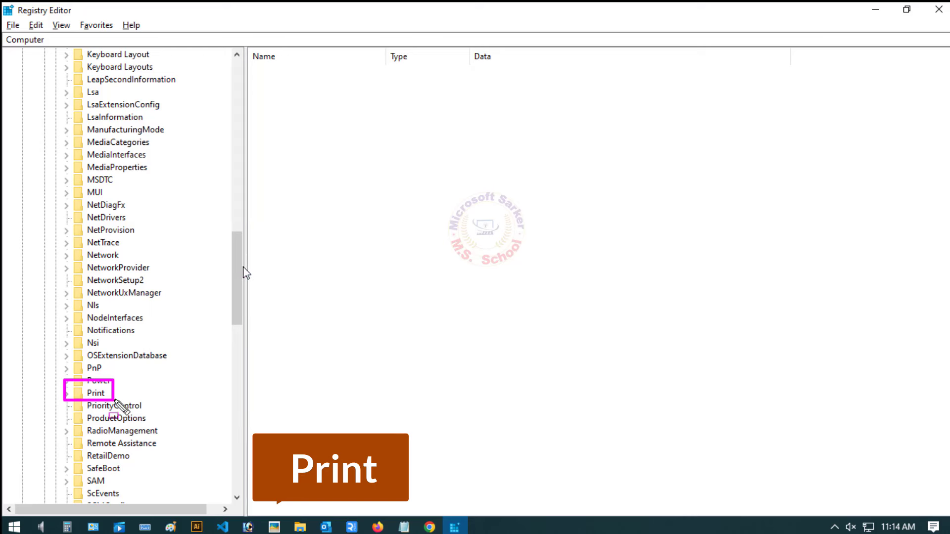
left_click(91, 394)
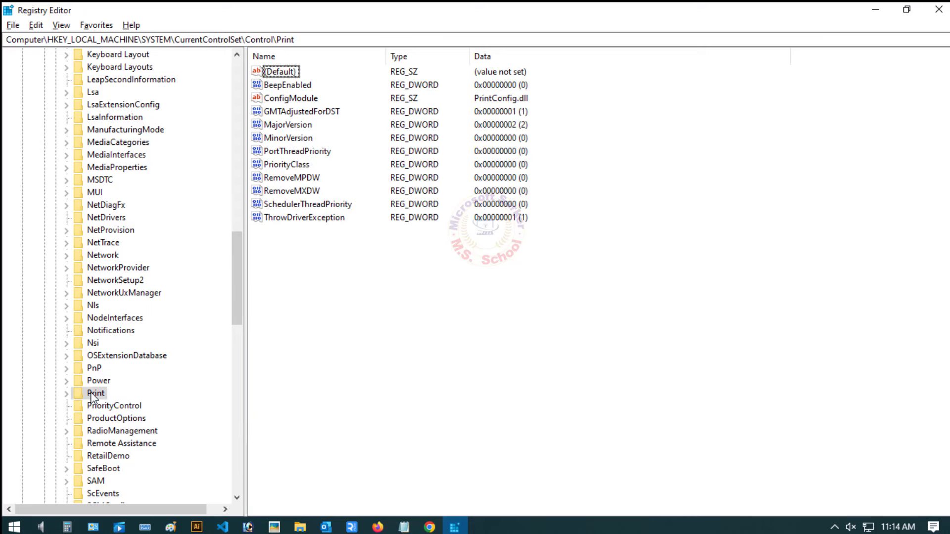
right_click(92, 394)
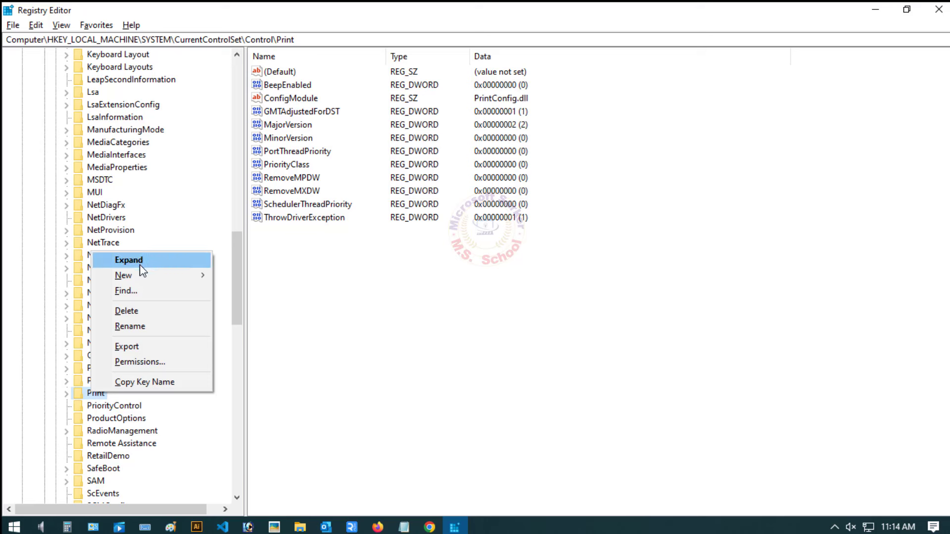
mouse_move(139, 278)
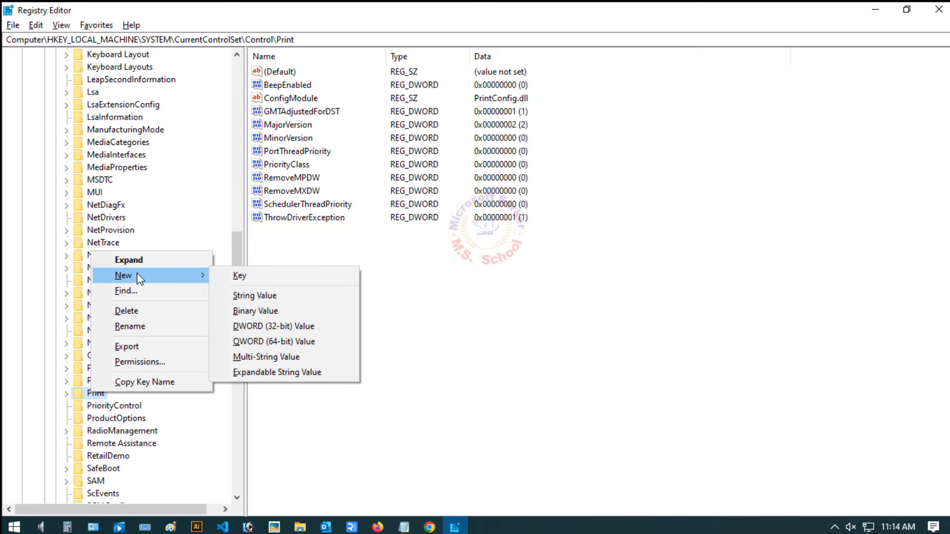
left_click(239, 330)
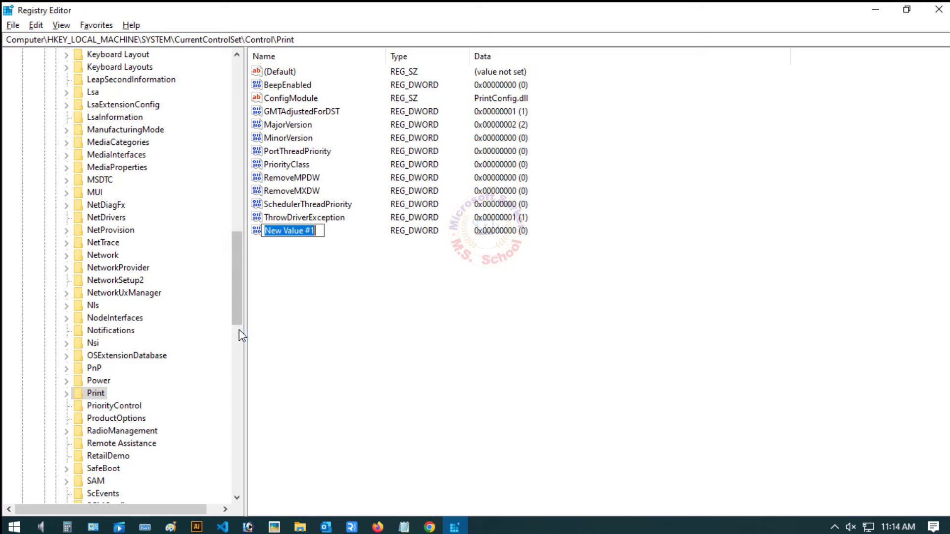
type("R")
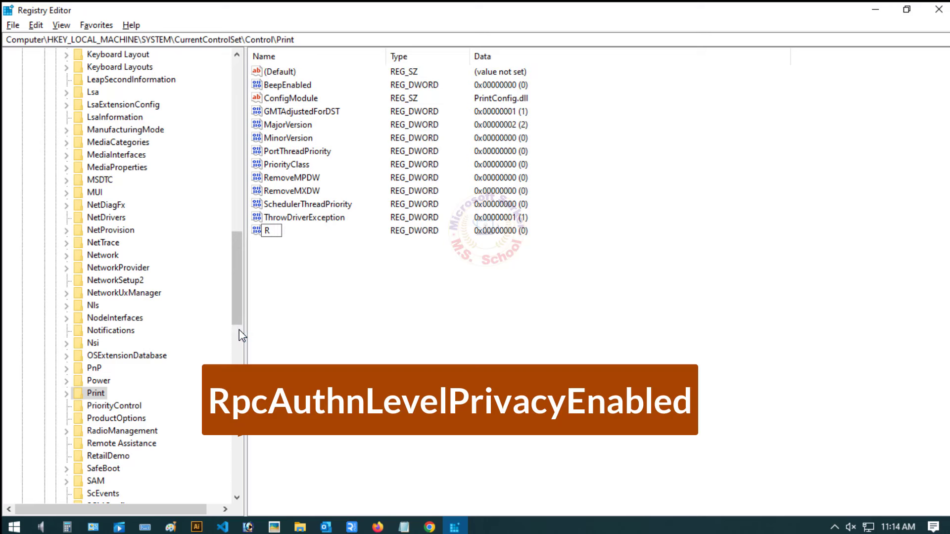
type("pcAthnLevel")
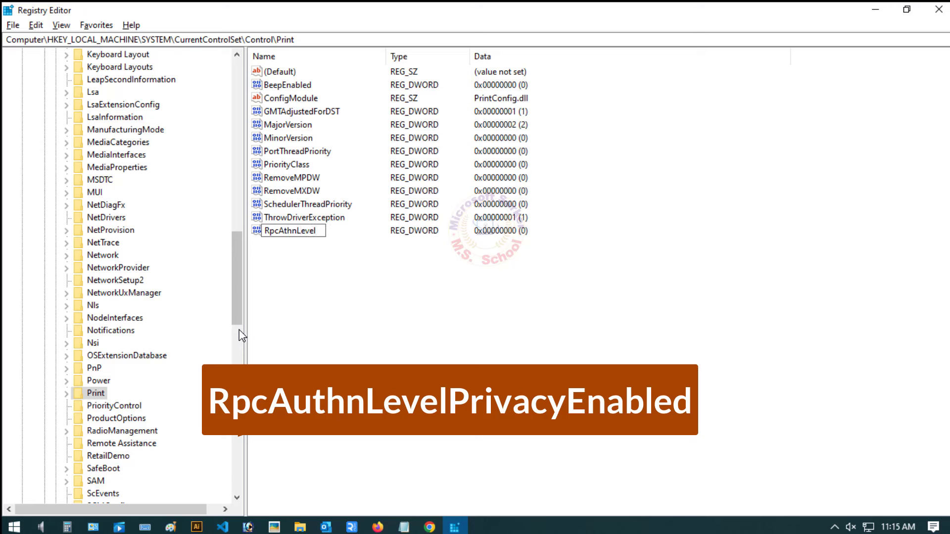
type("PrivacyEnabled")
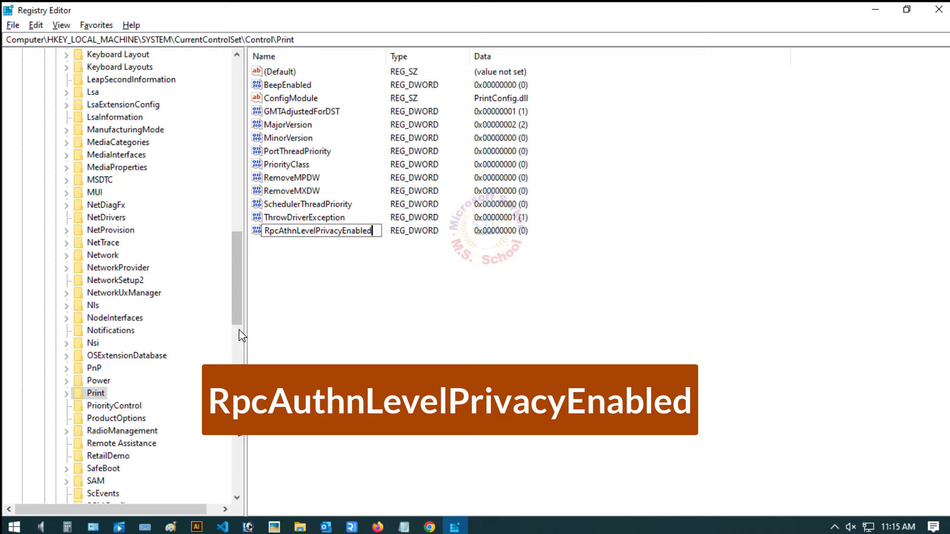
key("Return")
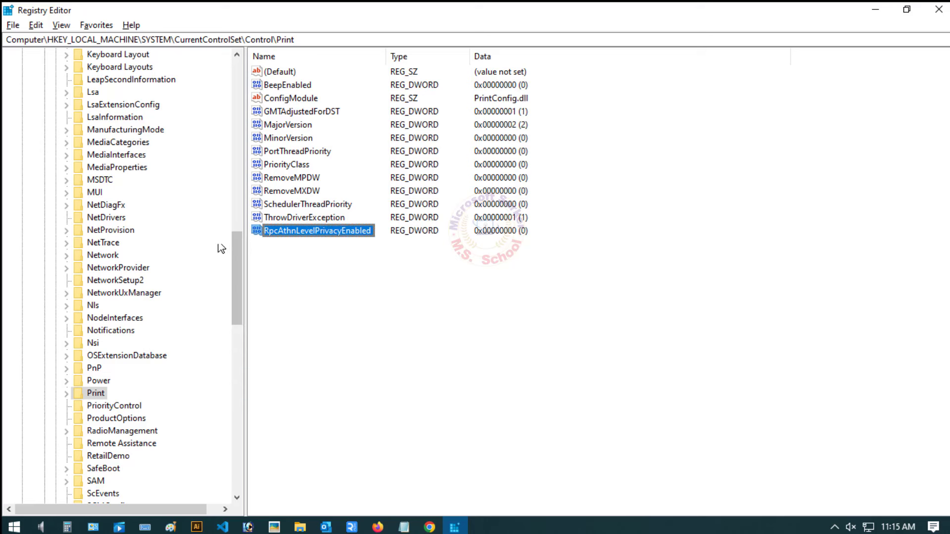
Open the RpcAthnLevelPrivacyEnabled value for editing and accept 0 as its hexadecimal value data.
double_click(296, 233)
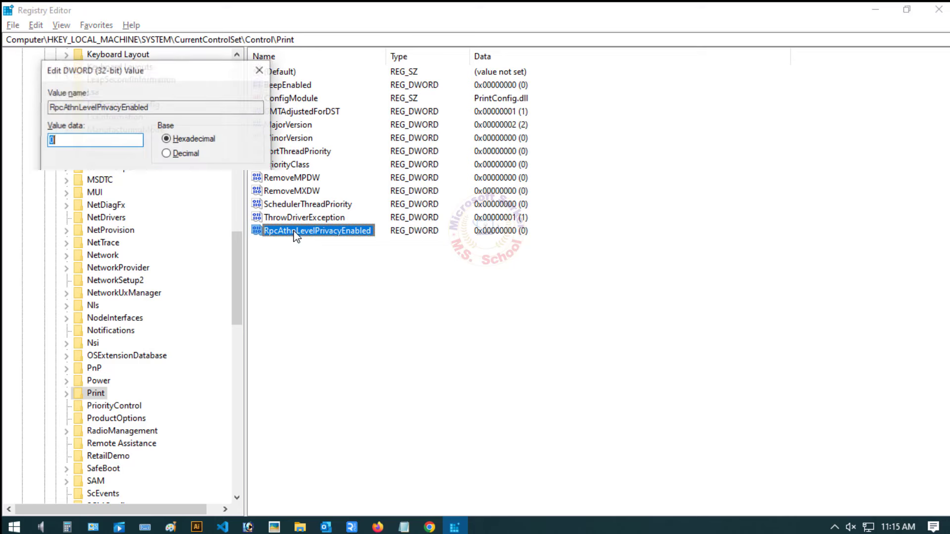
left_click(107, 143)
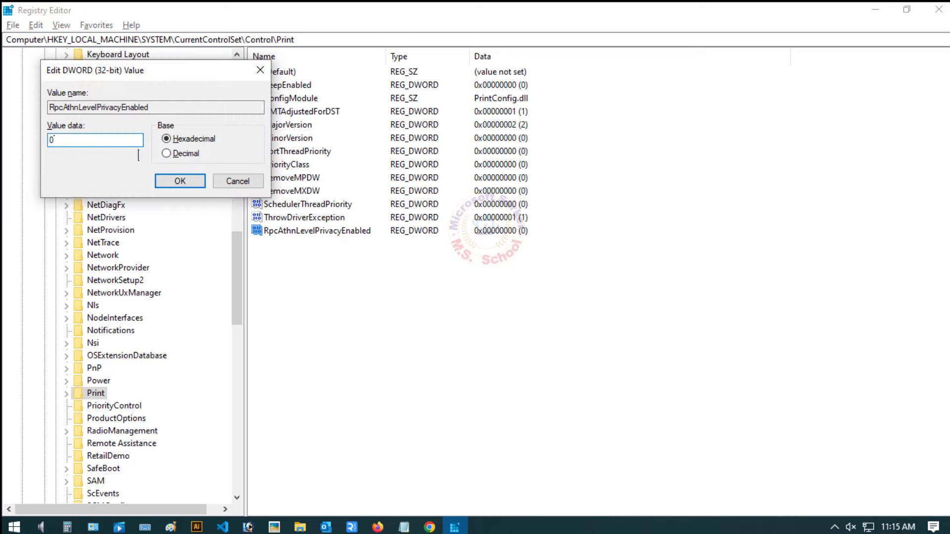
left_click(181, 182)
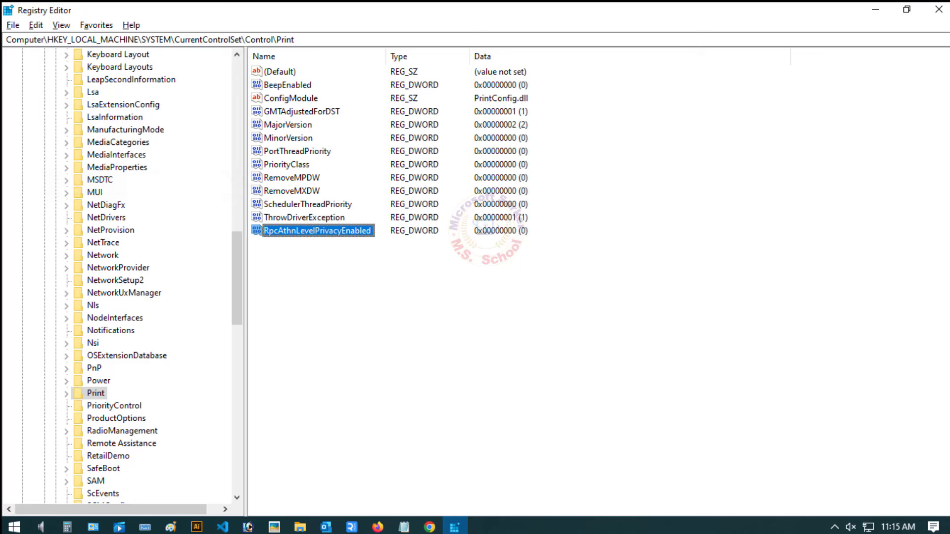
Collapse the SYSTEM and HKEY_LOCAL_MACHINE branches of the registry tree and close Registry Editor.
left_click_drag(237, 309, 236, 160)
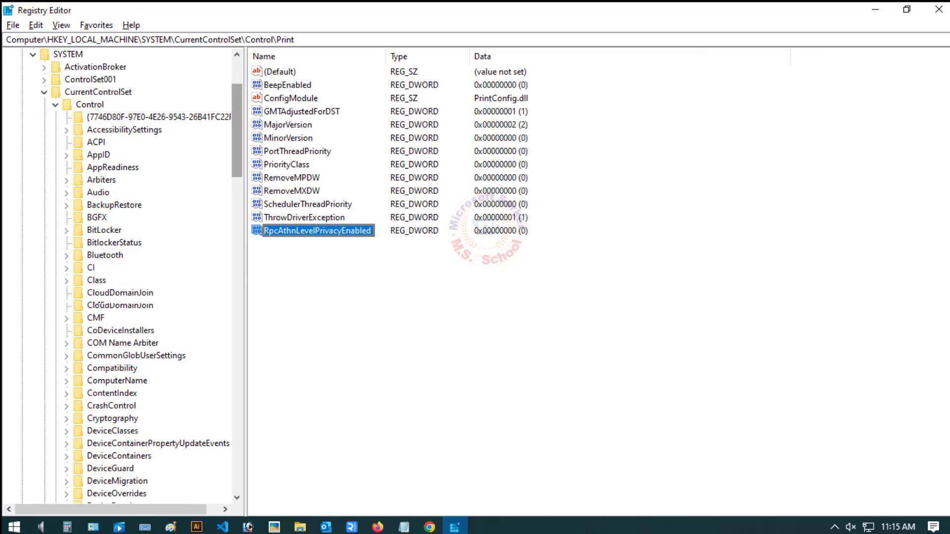
left_click(34, 56)
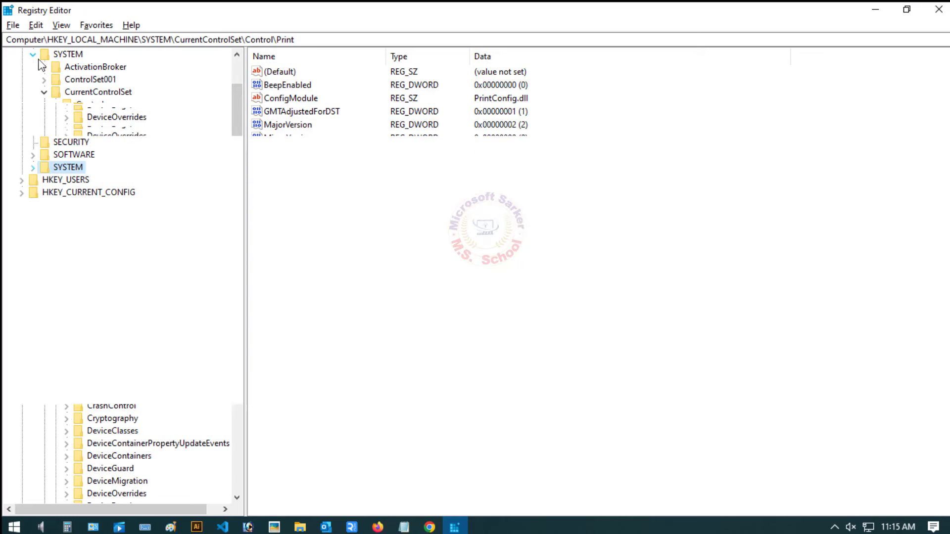
left_click(21, 92)
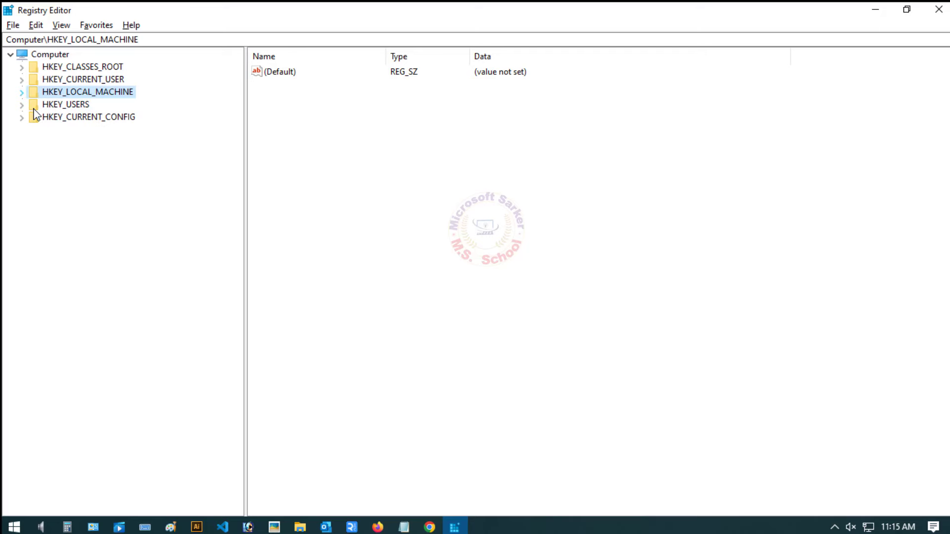
left_click(940, 11)
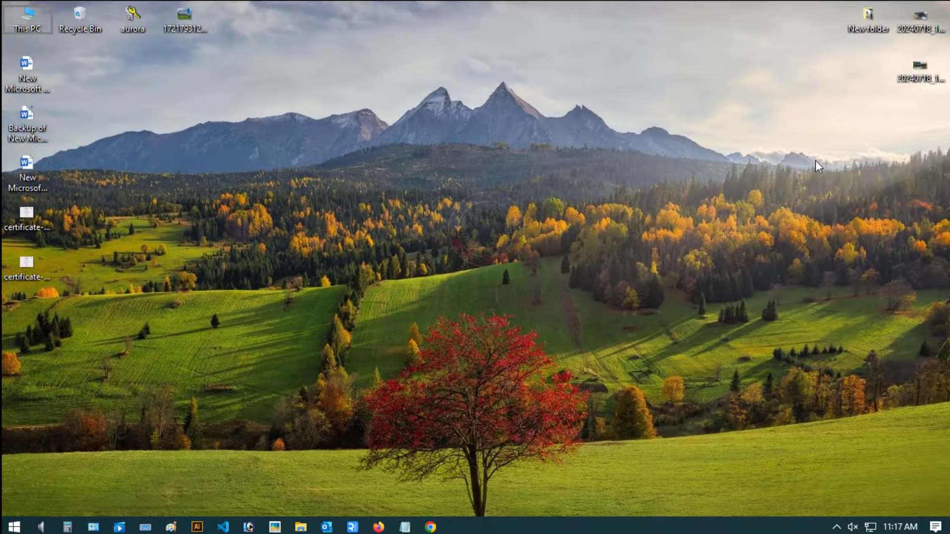
Open the Windows Services console by running services.msc and show the service list in Standard view.
key("super+r")
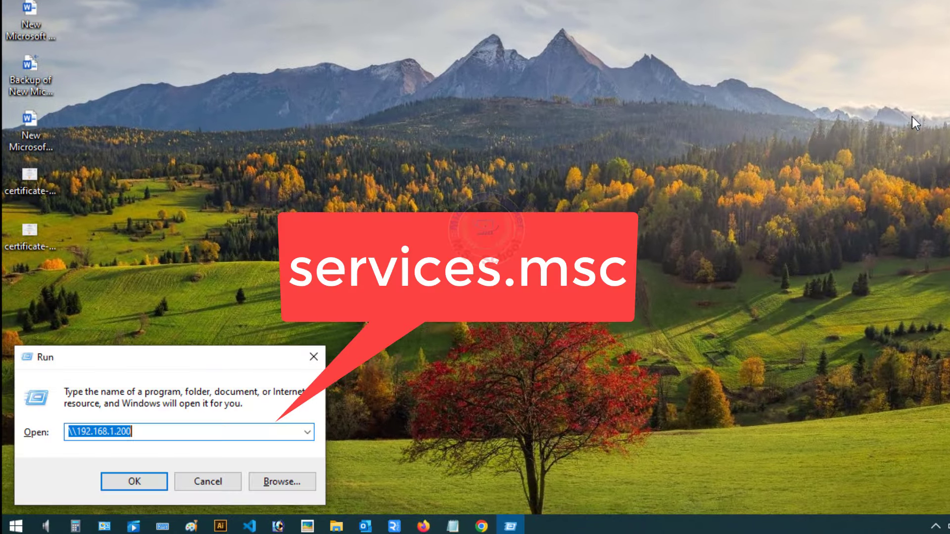
type("services.msc")
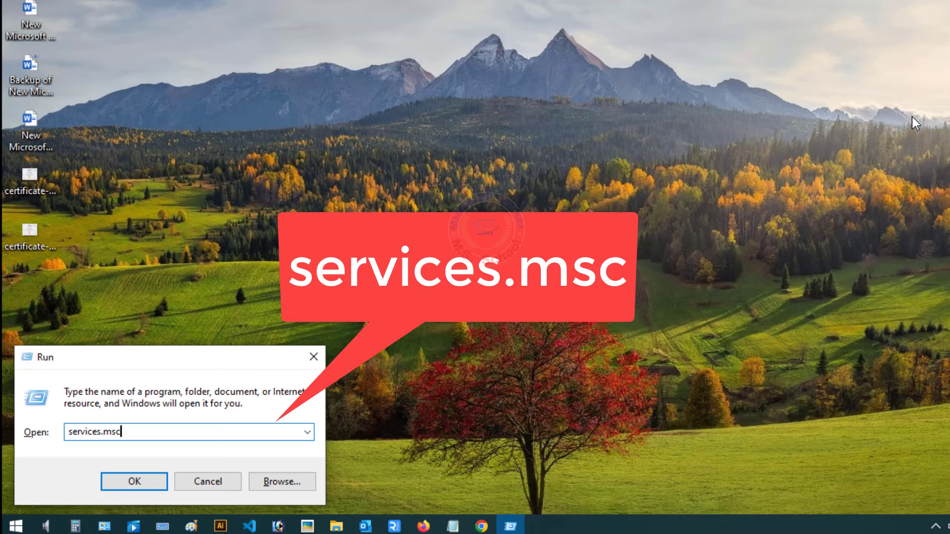
left_click(136, 483)
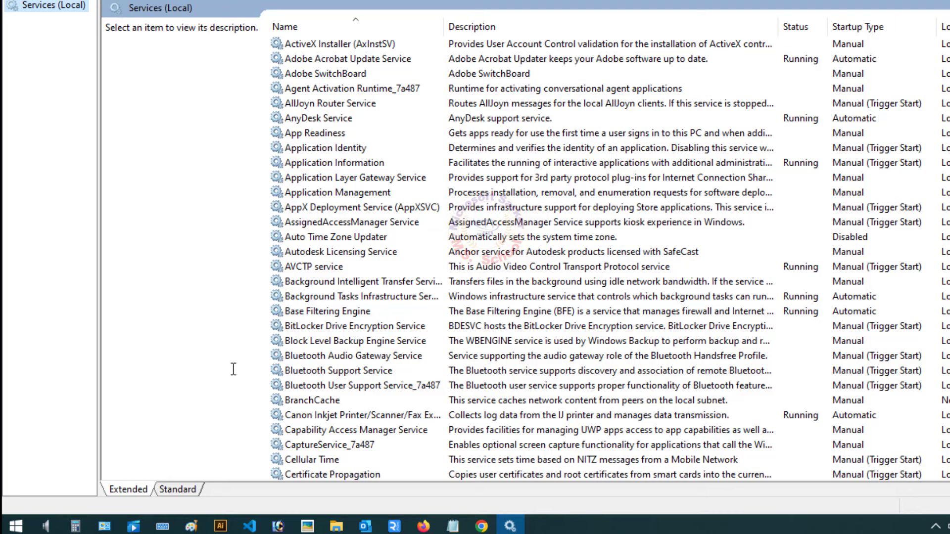
left_click(169, 490)
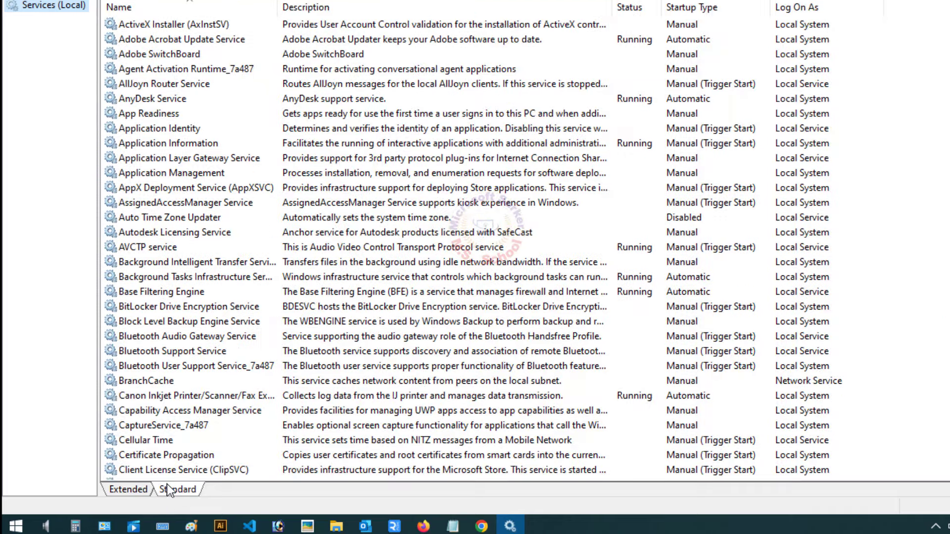
Restart the Print Spooler service and agree to restart its dependent LPD Service as well.
left_click(194, 171)
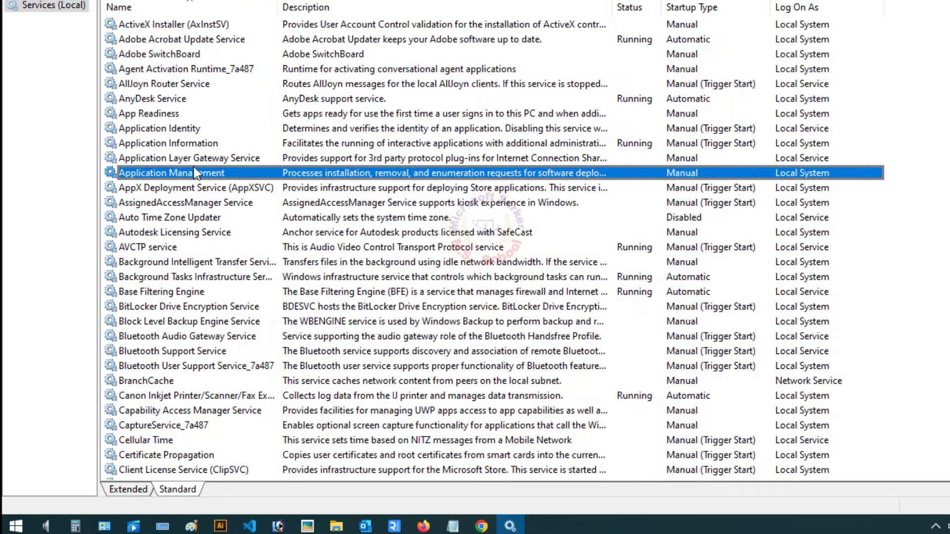
scroll(194, 168, "down", 5)
scroll(193, 223, "down", 12)
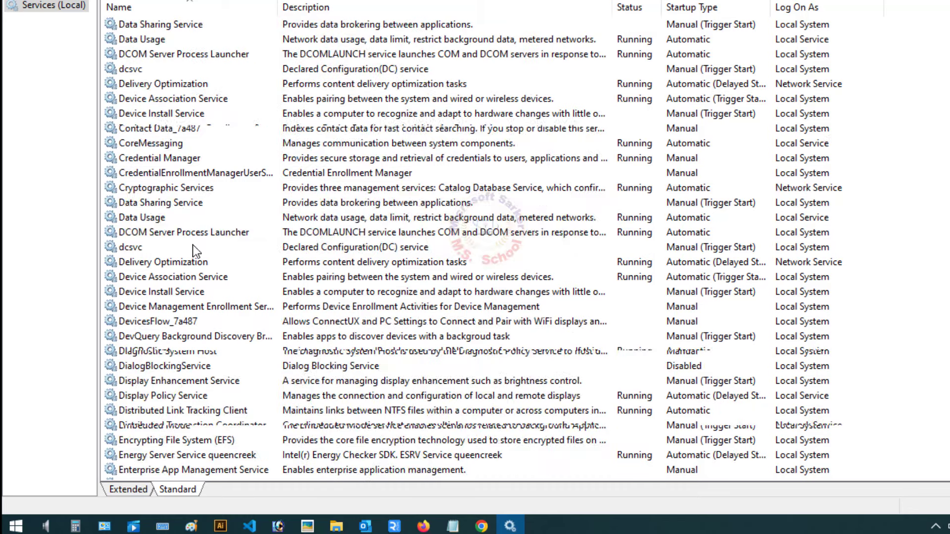
scroll(195, 248, "down", 7)
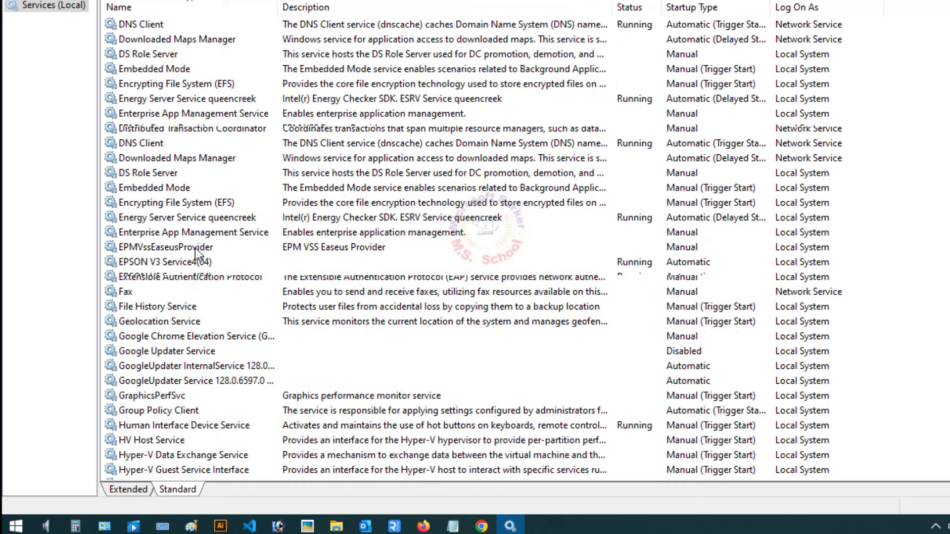
scroll(196, 251, "down", 13)
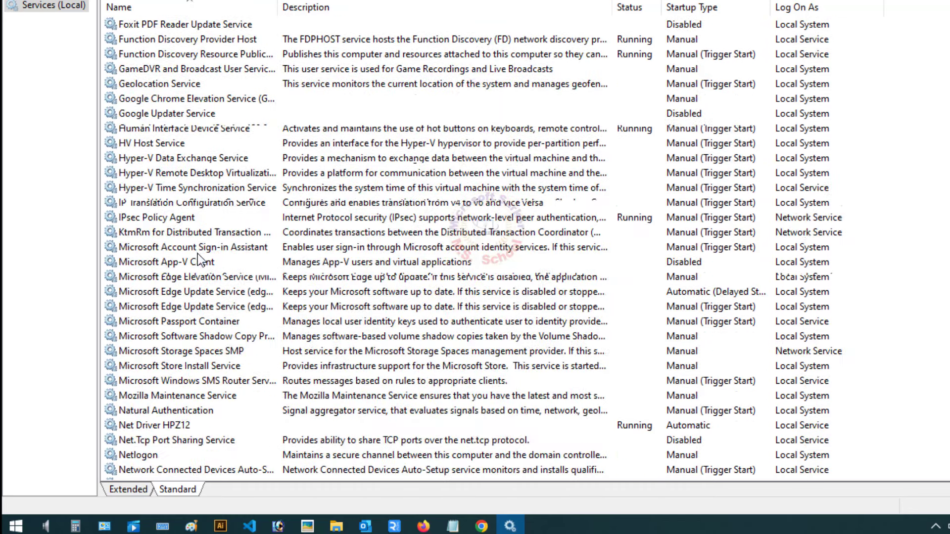
scroll(200, 250, "down", 8)
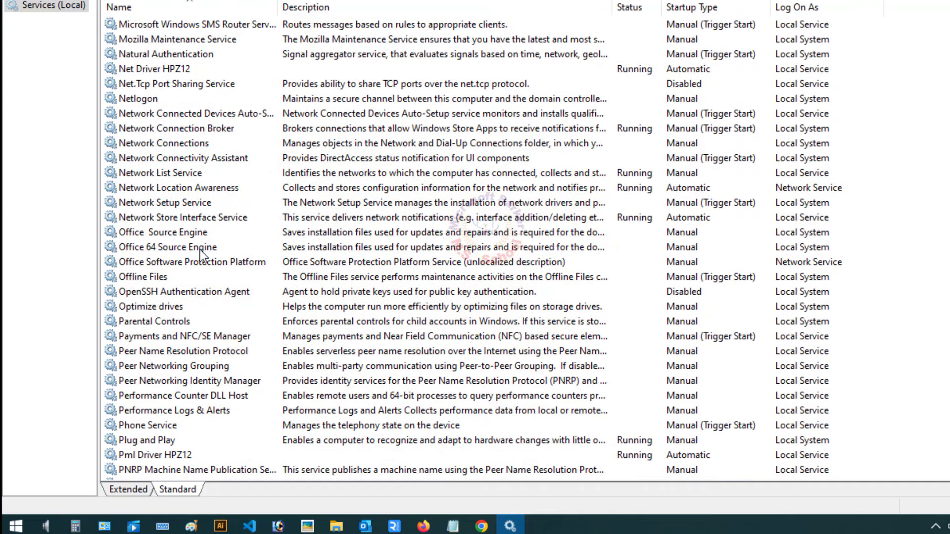
scroll(200, 250, "down", 2)
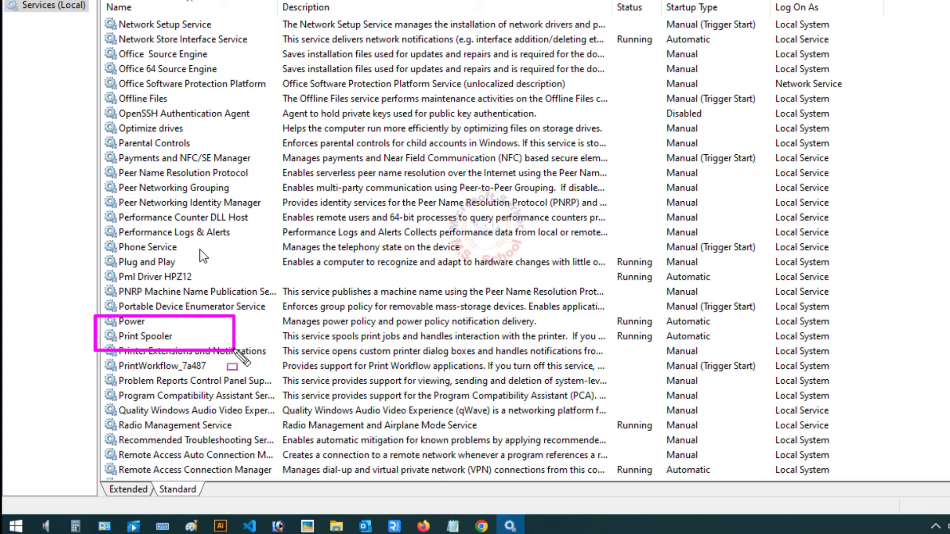
right_click(152, 337)
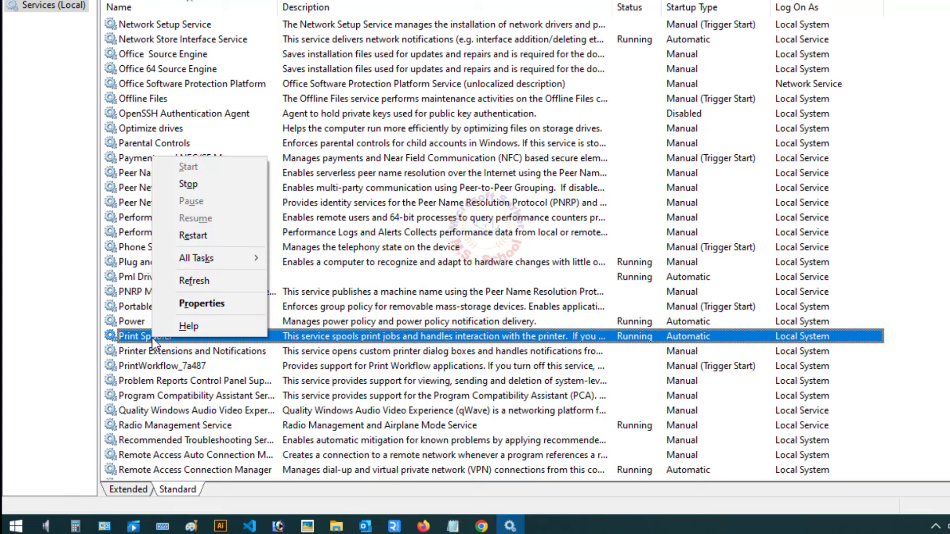
left_click(225, 230)
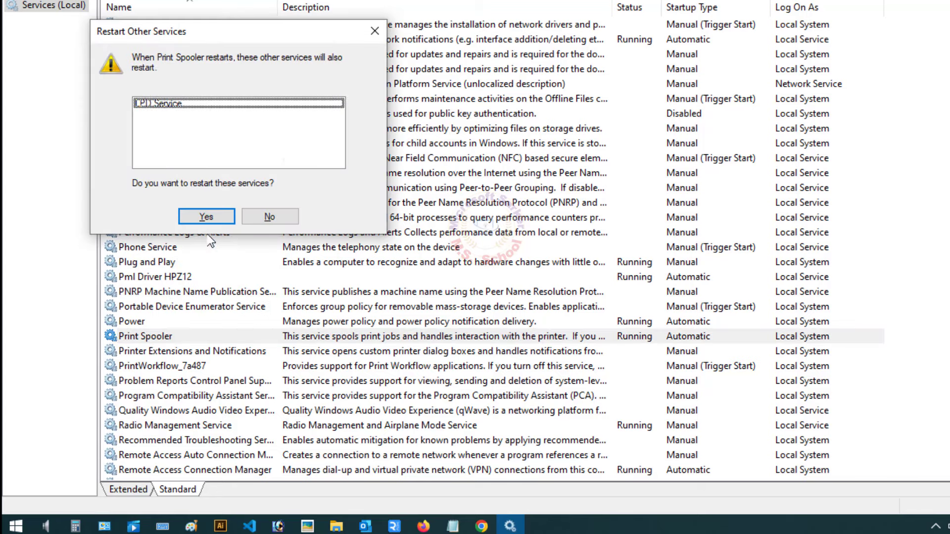
left_click(206, 218)
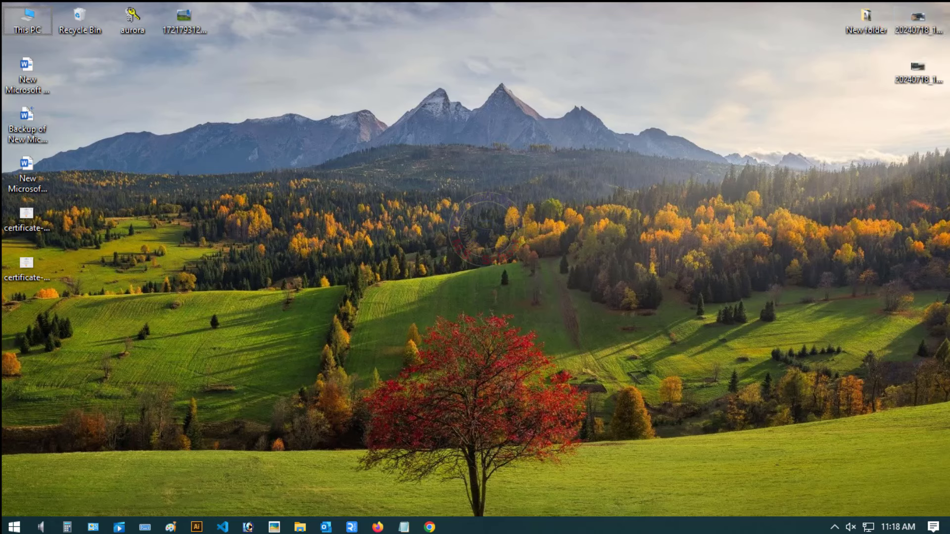
Open the computer's power options.
left_click(15, 527)
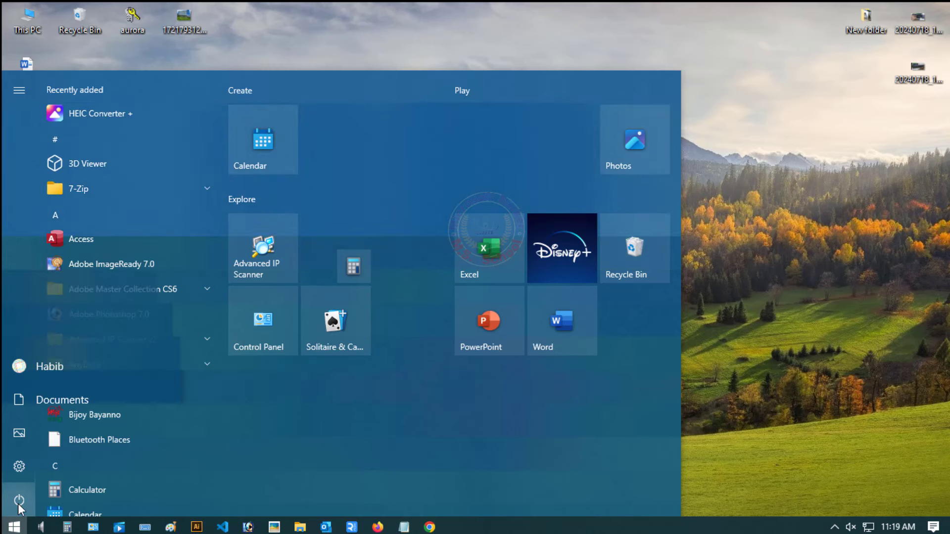
left_click(19, 503)
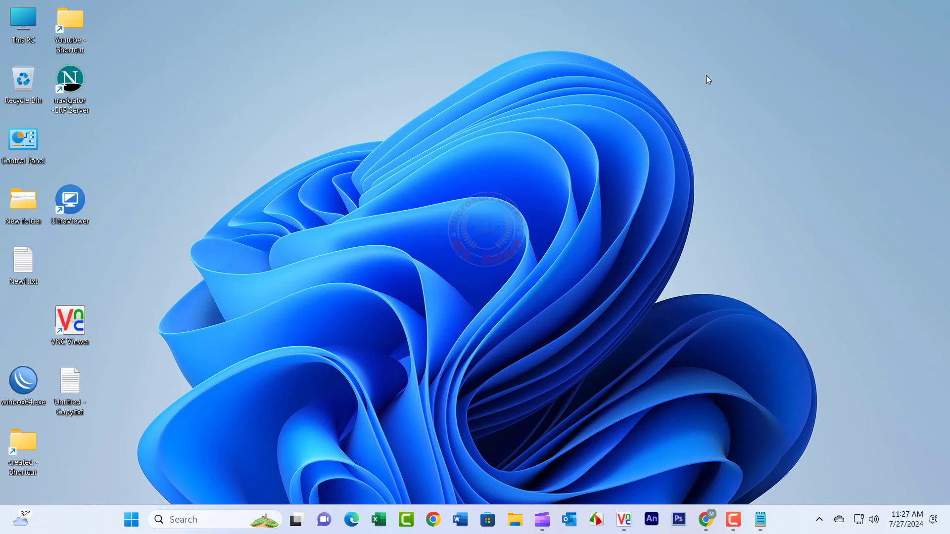
Find and open Device Manager through Windows search and move its window clear on the desktop.
left_click(240, 520)
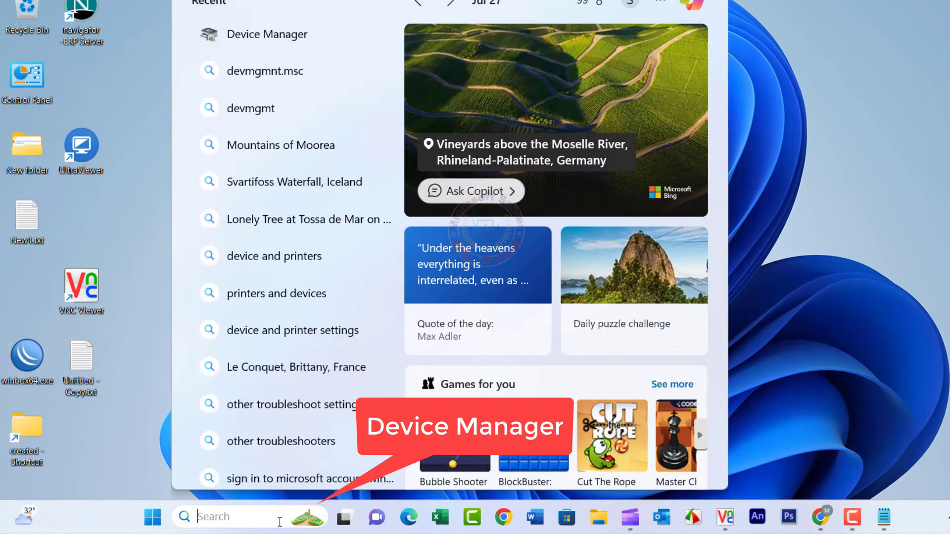
type("dev")
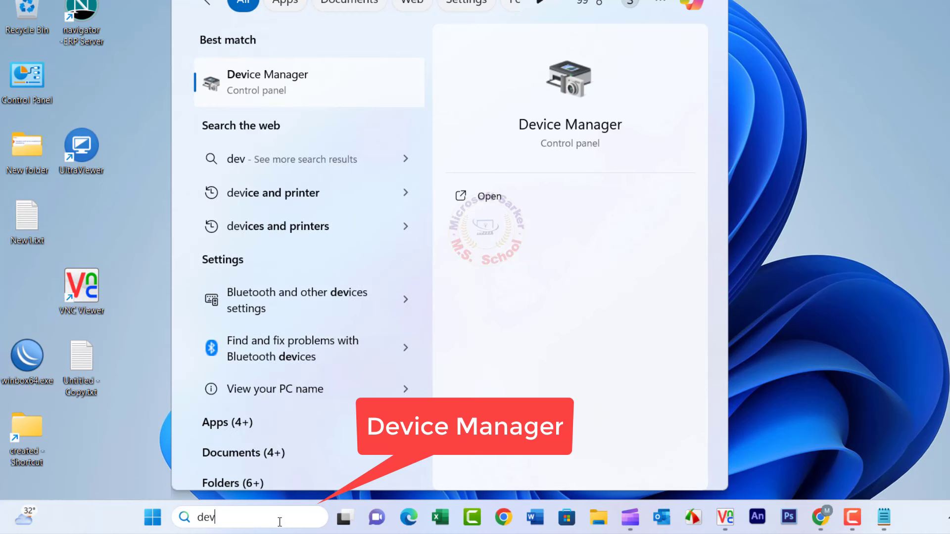
type("ic")
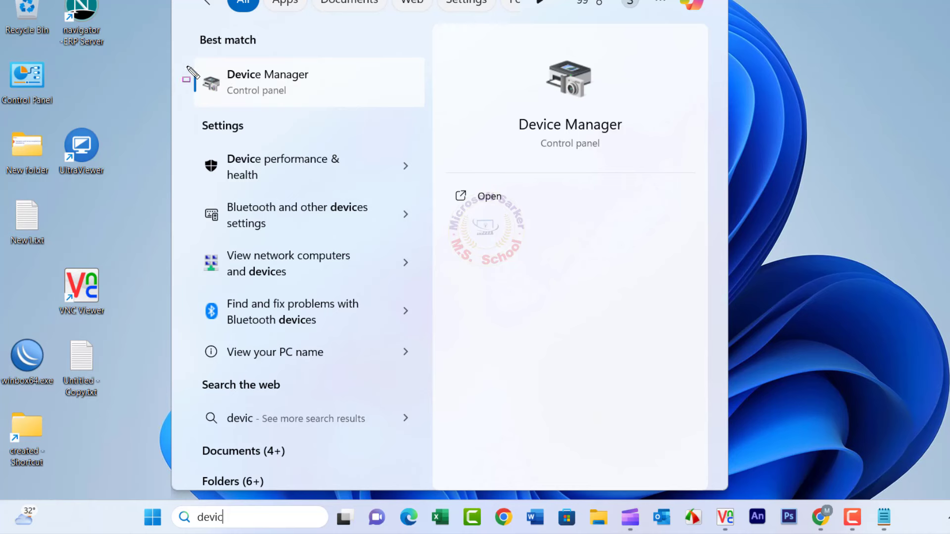
left_click_drag(188, 65, 334, 98)
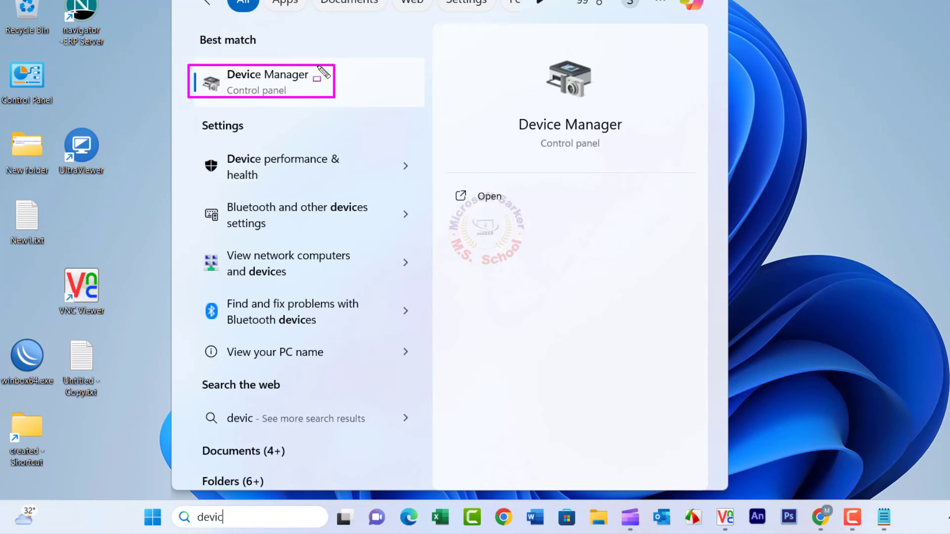
key("Escape")
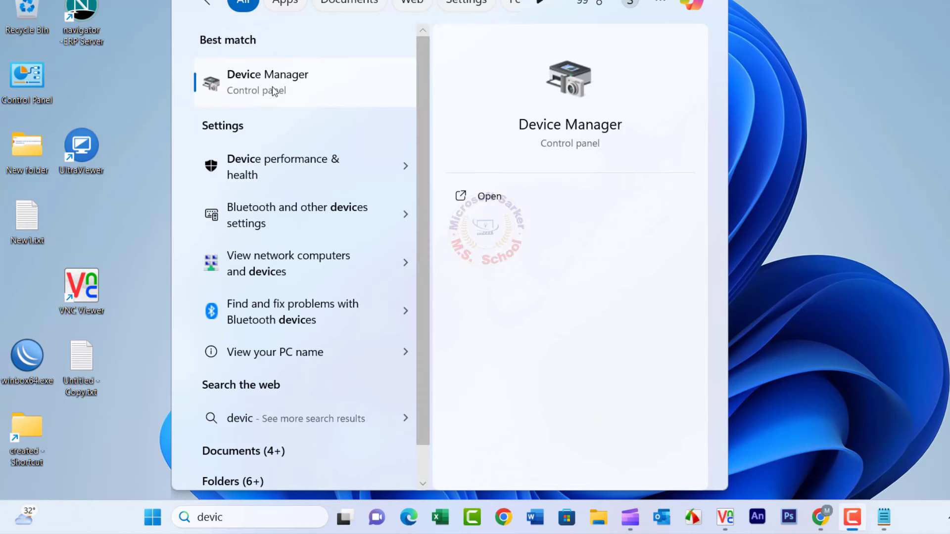
left_click(273, 90)
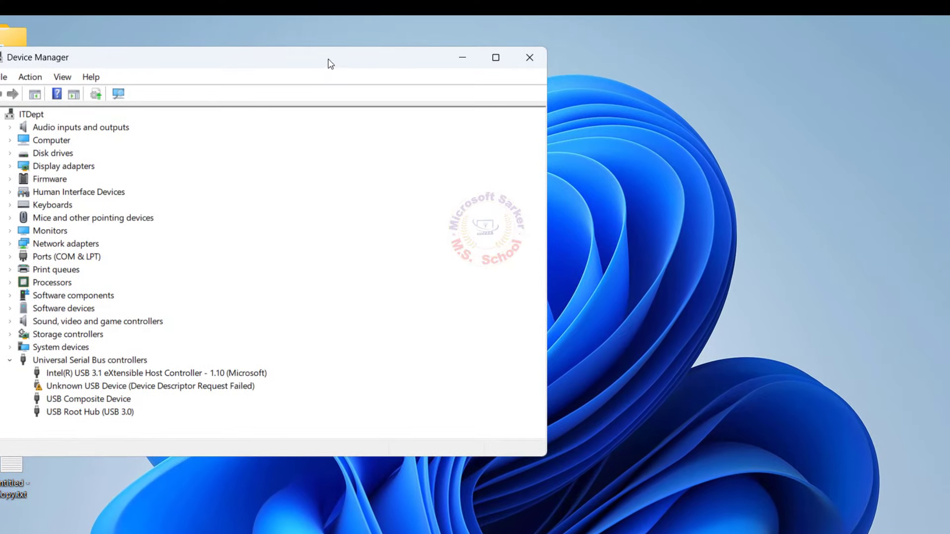
left_click_drag(328, 58, 526, 59)
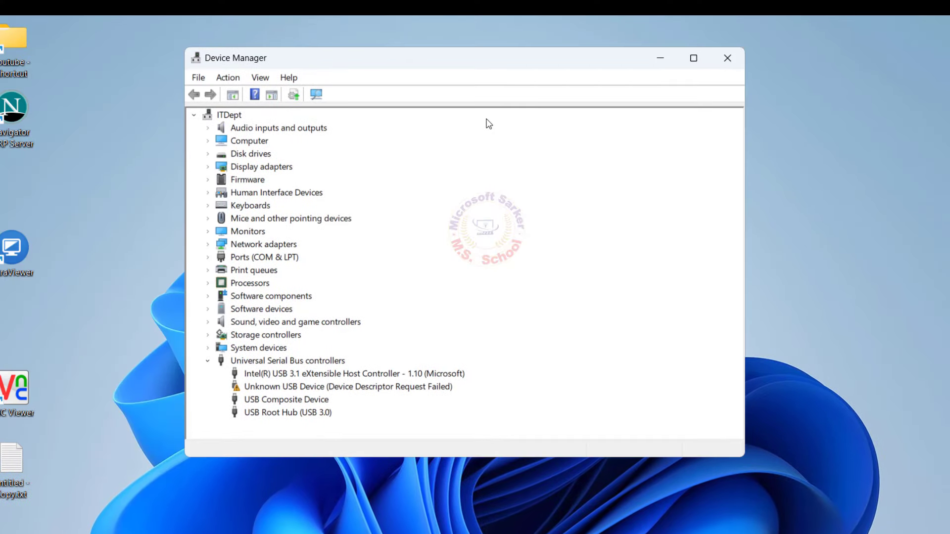
Expand the Print queues category in Device Manager and select the EPSON L800 Series network printer.
left_click_drag(198, 262, 292, 280)
key("Escape")
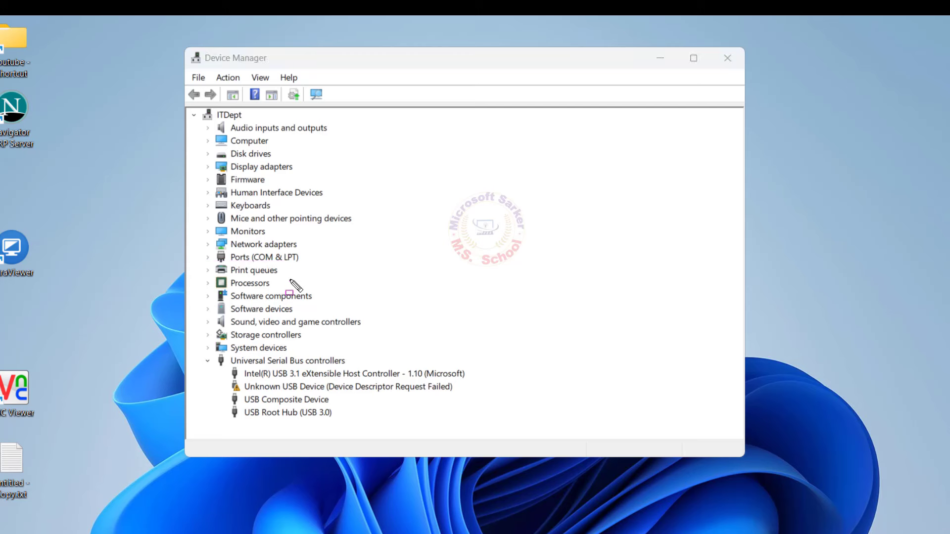
left_click(208, 271)
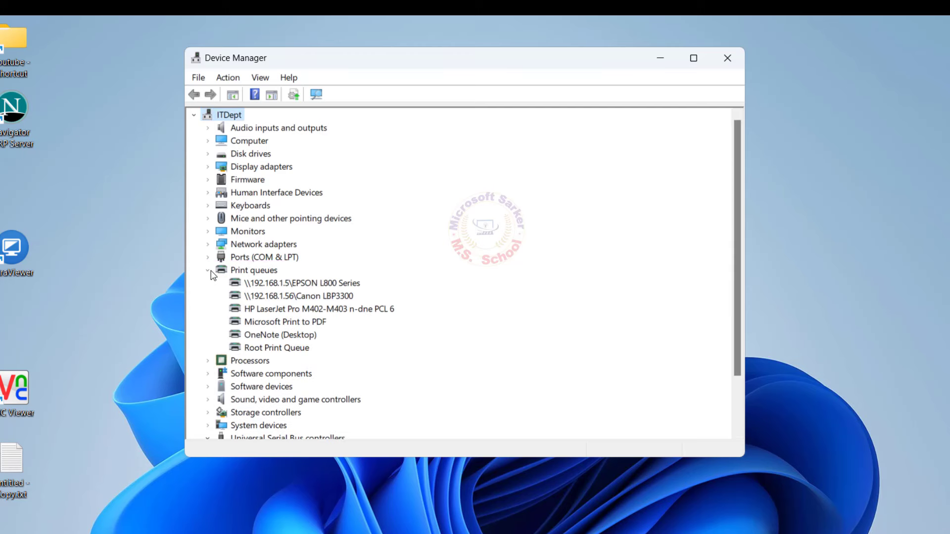
left_click_drag(226, 274, 374, 291)
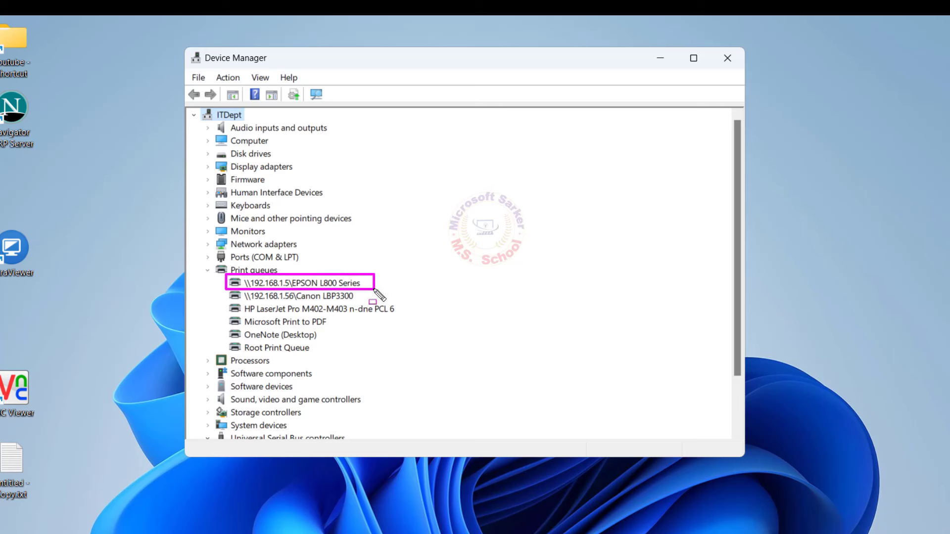
key("Escape")
left_click(311, 286)
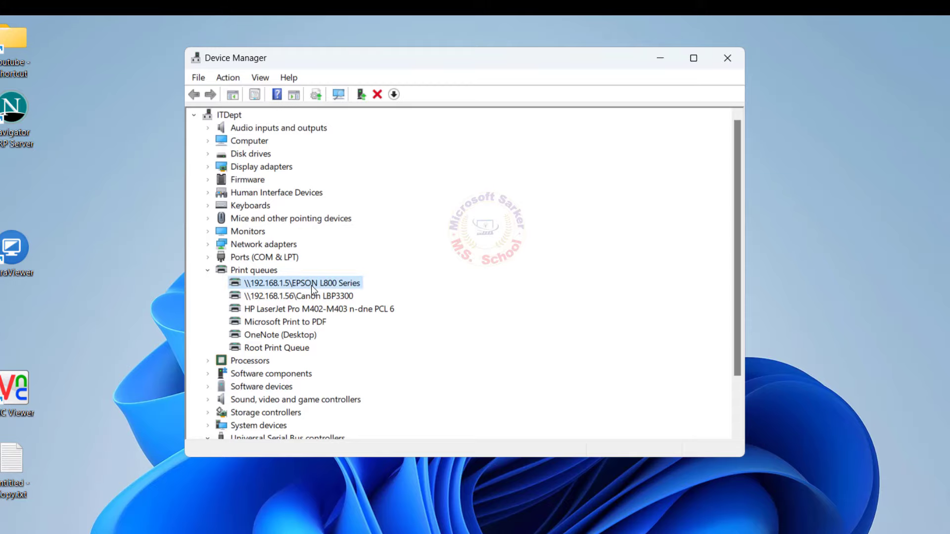
Update the driver of the EPSON L800 Series printer by letting Windows search automatically for drivers.
right_click(310, 285)
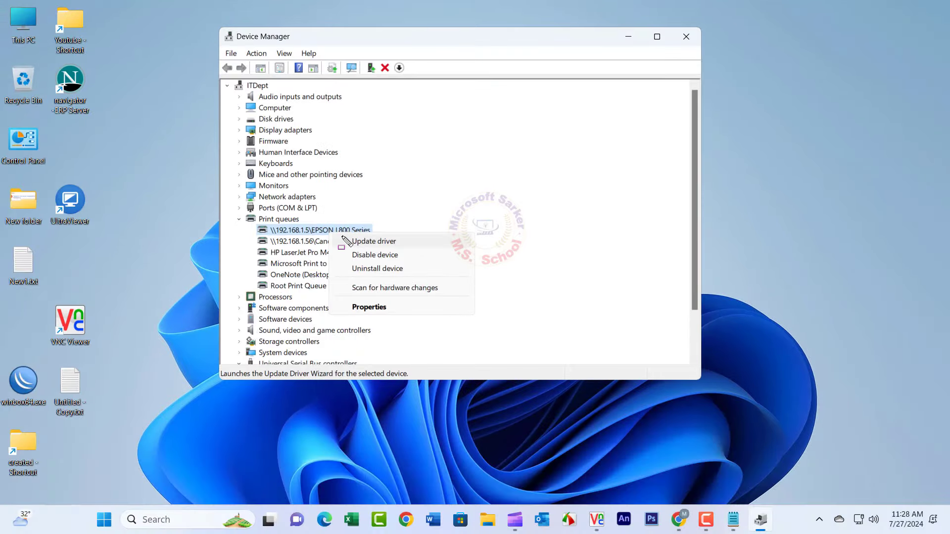
left_click_drag(342, 246, 402, 236)
key("Escape")
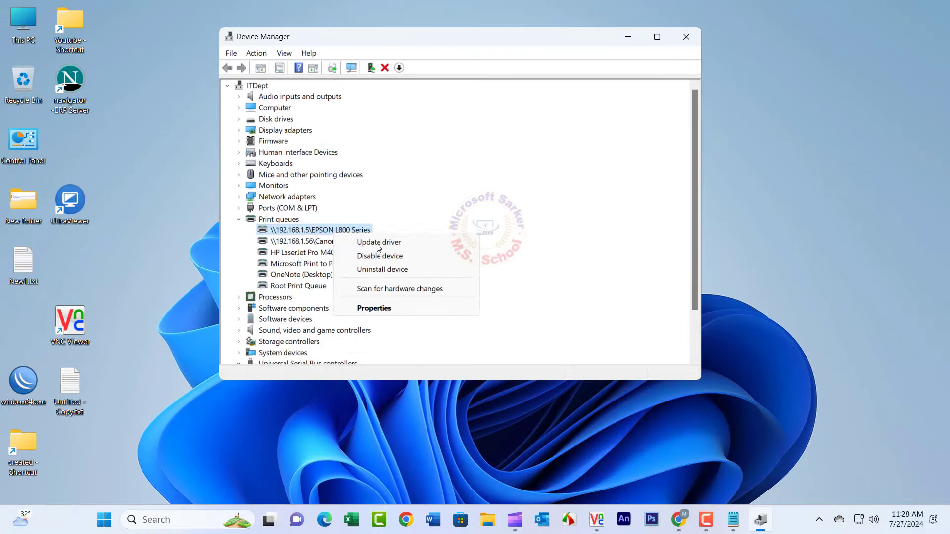
left_click(374, 241)
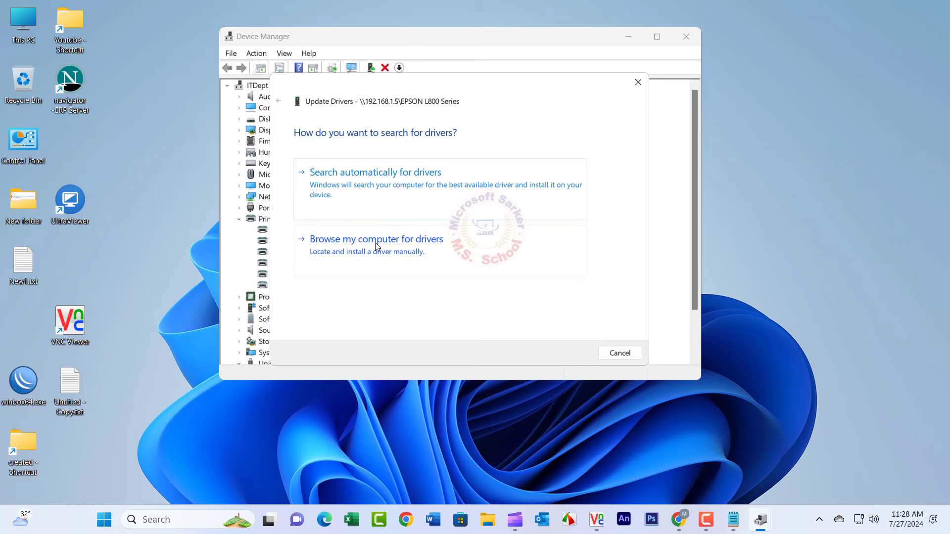
mouse_move(291, 157)
left_mouse_down()
mouse_move(545, 211)
mouse_move(592, 209)
left_mouse_up()
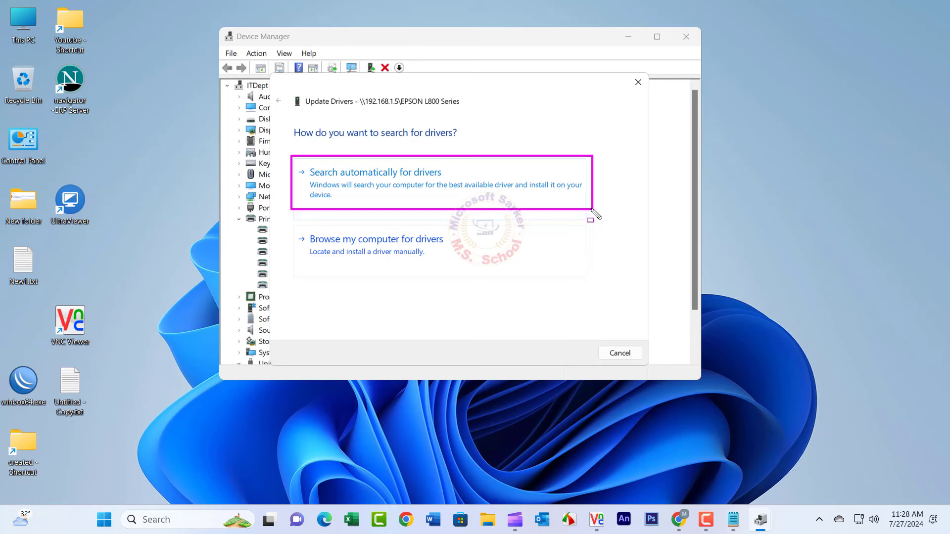
key("Escape")
left_click(422, 189)
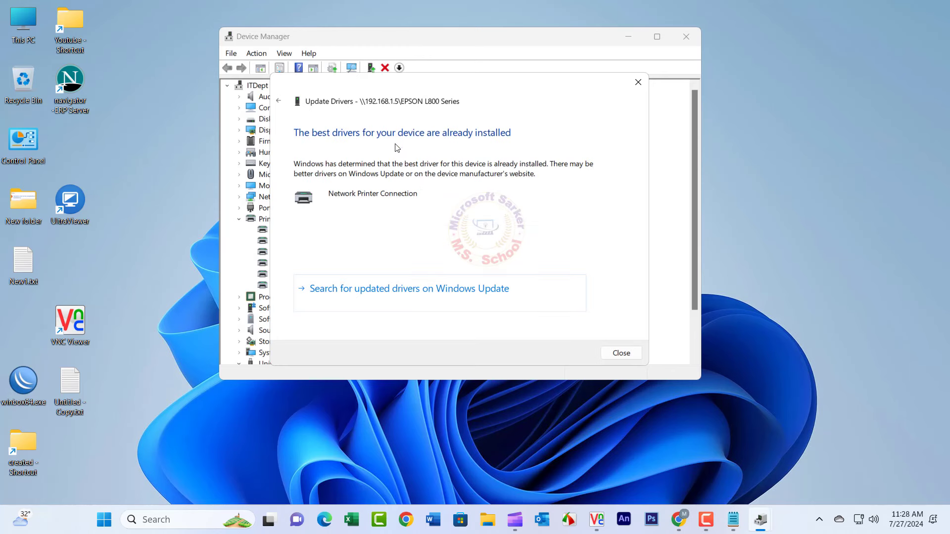
Close the driver update wizard and Device Manager.
mouse_move(287, 121)
left_mouse_down()
mouse_move(425, 148)
mouse_move(550, 147)
left_mouse_up()
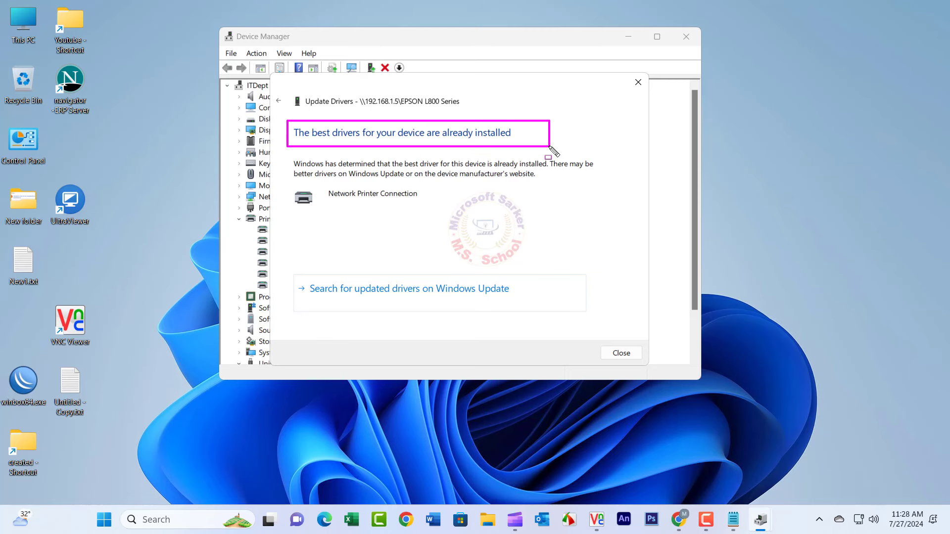
key("Escape")
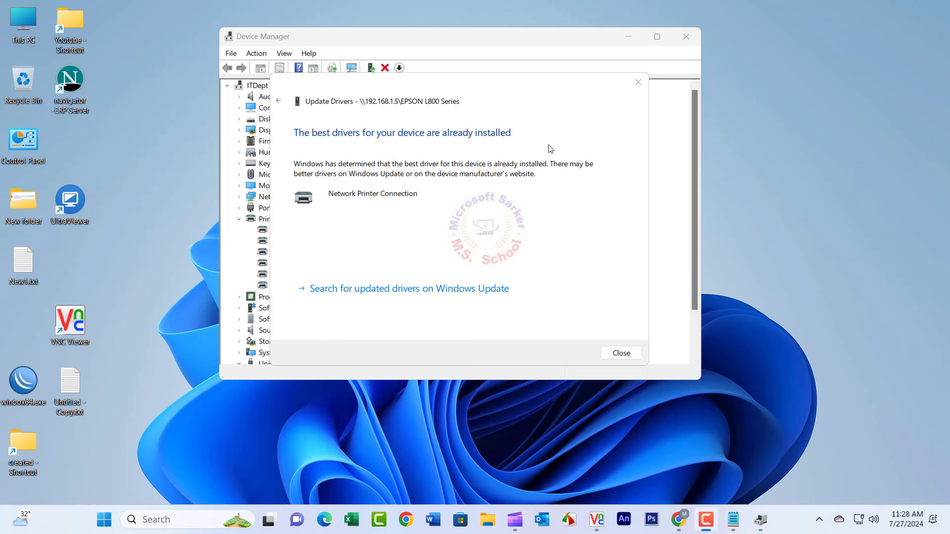
left_click(609, 355)
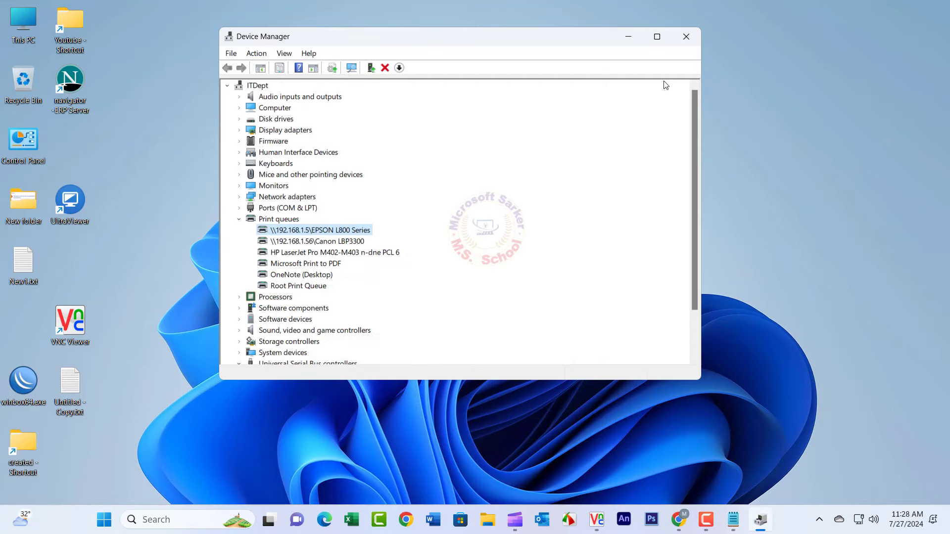
left_click(689, 37)
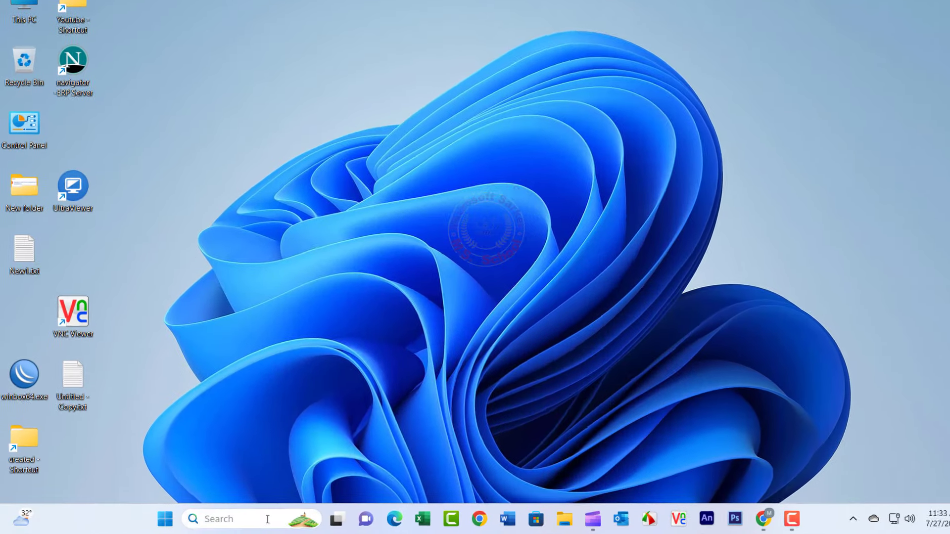
Find and open Control Panel through Windows search and move its window up on the desktop.
left_click(257, 520)
type("c")
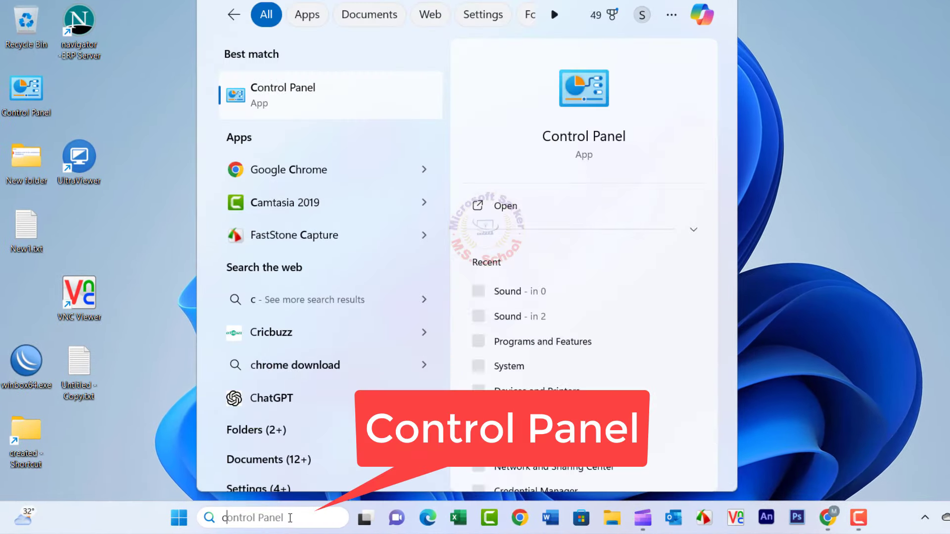
type("on")
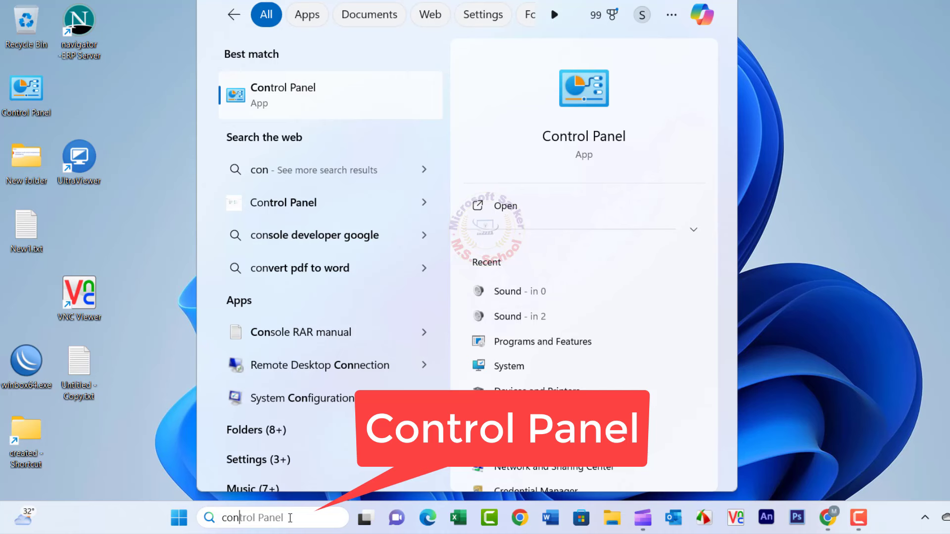
mouse_move(211, 72)
left_mouse_down()
mouse_move(312, 109)
mouse_move(360, 113)
left_mouse_up()
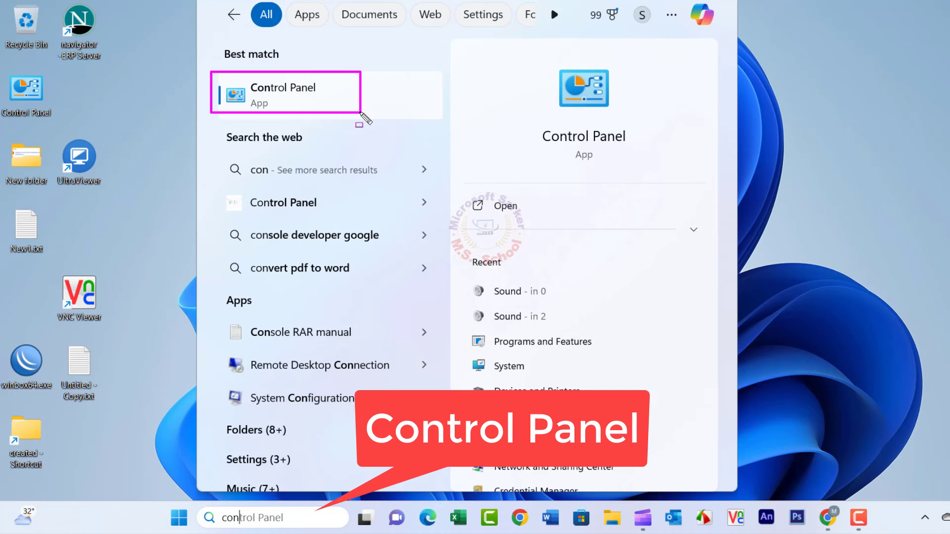
left_click(290, 100)
left_click_drag(600, 85, 601, 26)
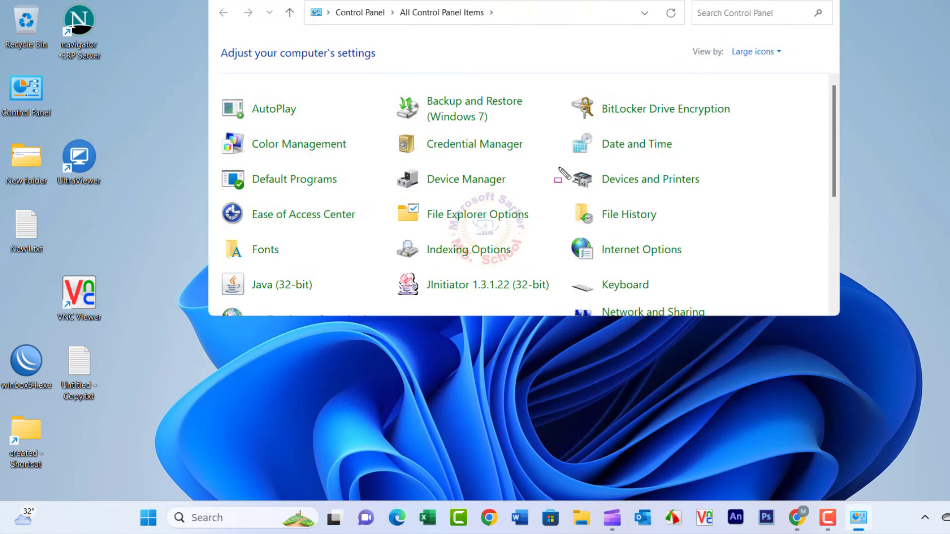
Open Devices and Printers from Control Panel and go to the Printers & scanners settings.
mouse_move(556, 159)
left_mouse_down()
mouse_move(628, 190)
mouse_move(737, 203)
left_mouse_up()
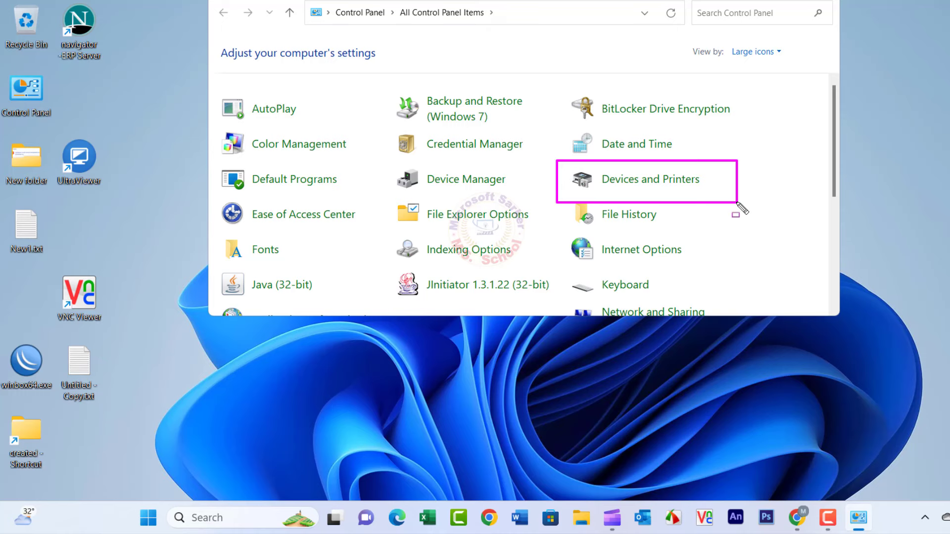
key("Escape")
left_click(644, 186)
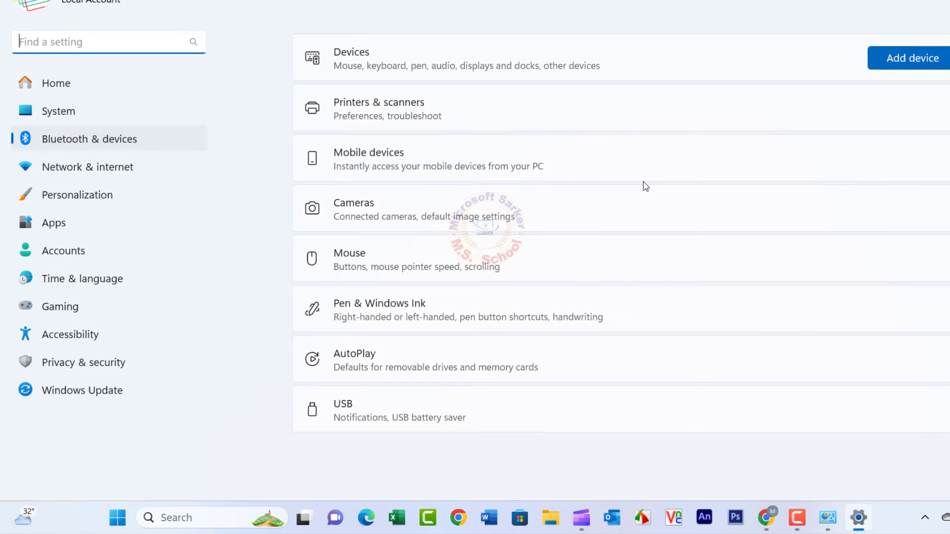
mouse_move(293, 85)
left_mouse_down()
mouse_move(740, 138)
mouse_move(947, 134)
mouse_move(949, 125)
left_mouse_up()
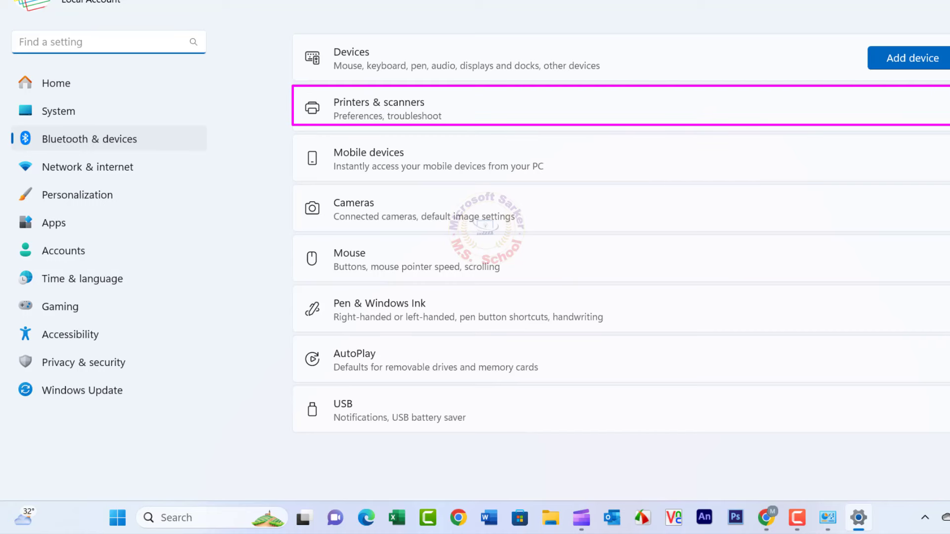
key("Escape")
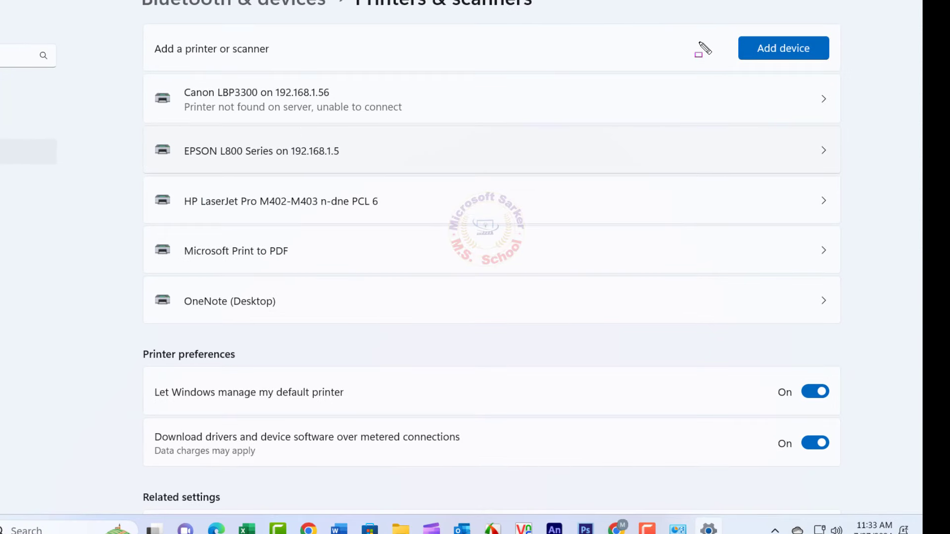
Scan for available printers to add and look through the list of found devices for the manual option.
mouse_move(727, 23)
left_mouse_down()
mouse_move(871, 66)
mouse_move(835, 76)
left_mouse_up()
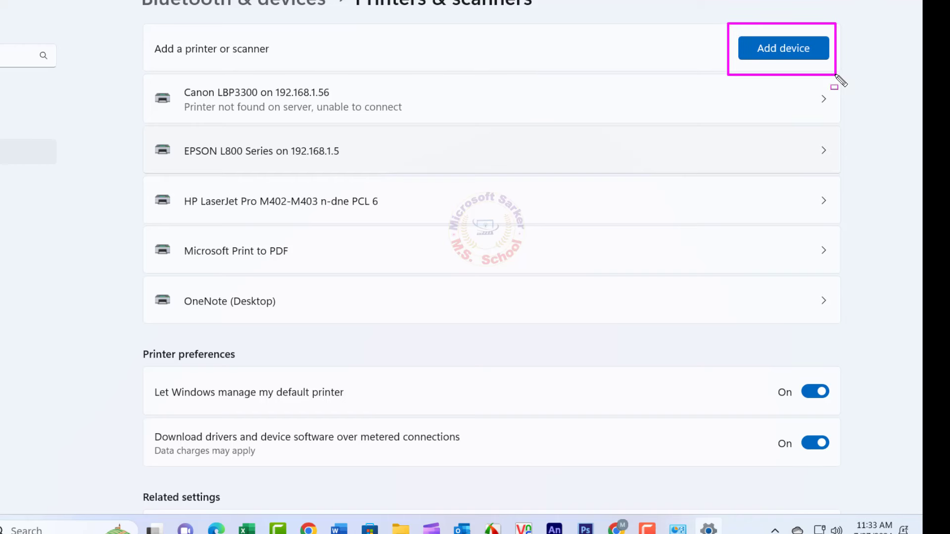
left_click(799, 48)
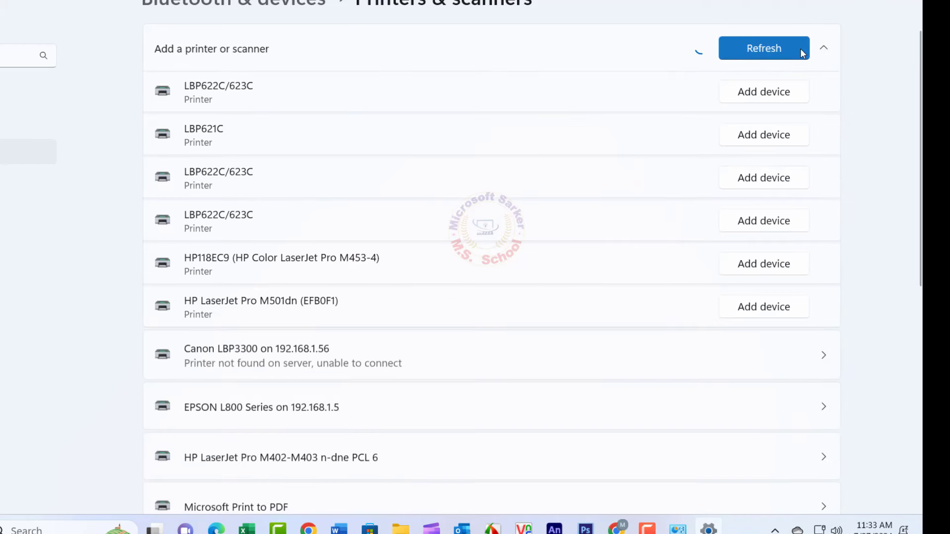
scroll(867, 243, "down", 8)
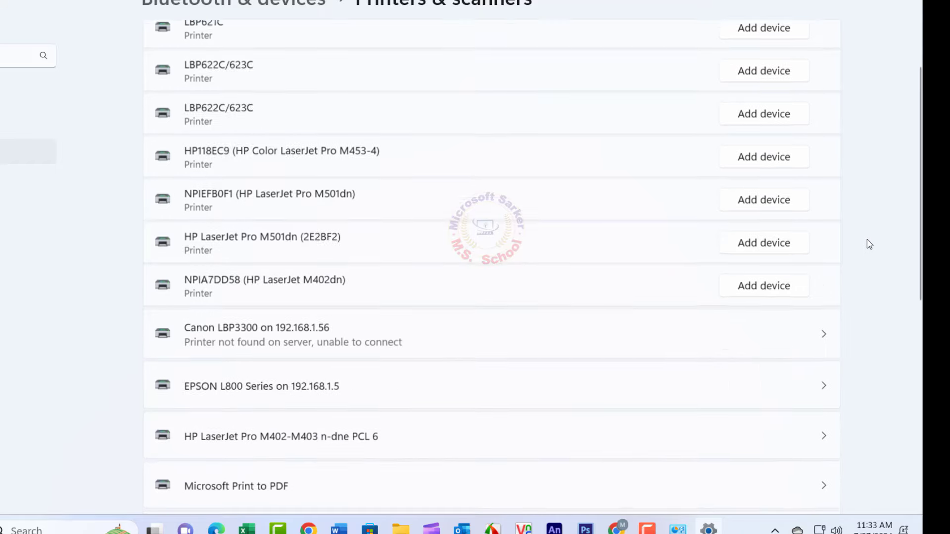
scroll(869, 243, "up", 3)
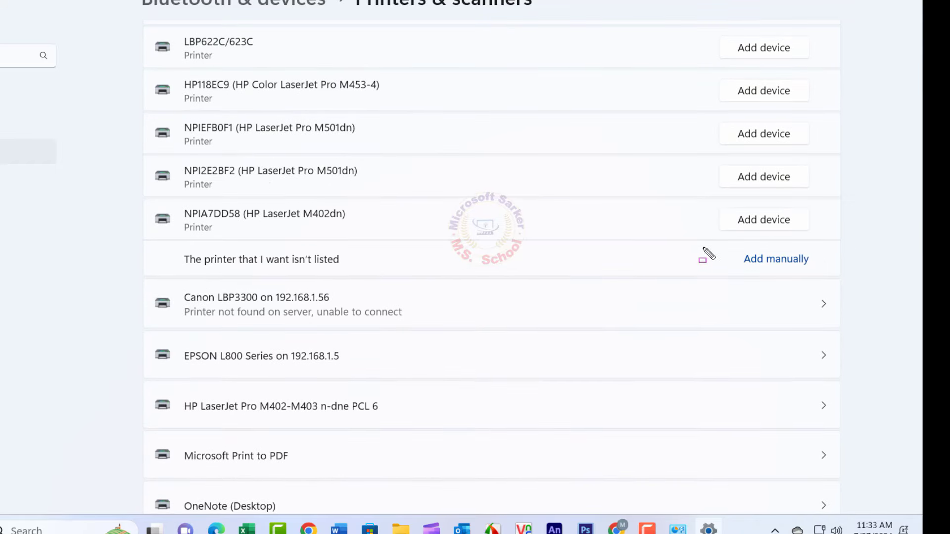
Start adding a printer manually because the wanted one isn't listed, opening the Add Printer wizard.
left_click_drag(703, 241, 829, 270)
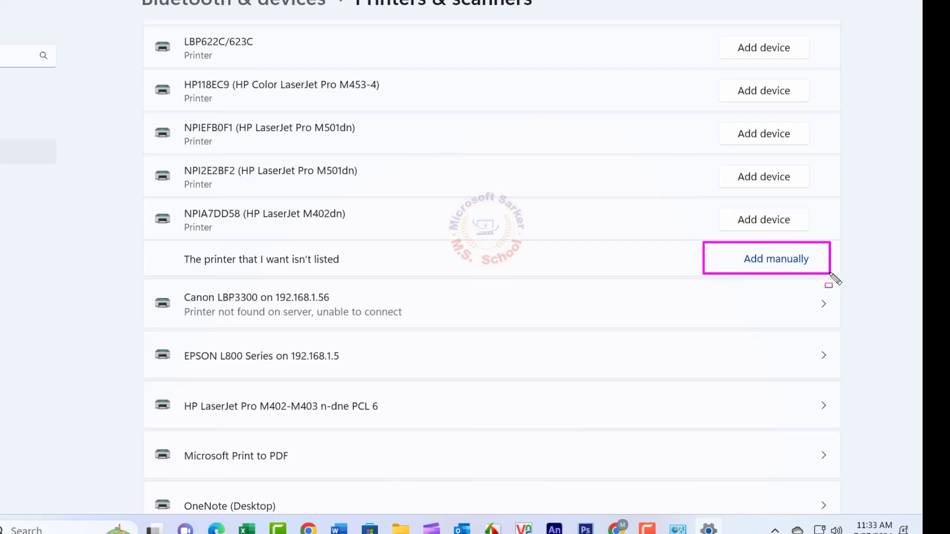
key("Escape")
left_click(785, 259)
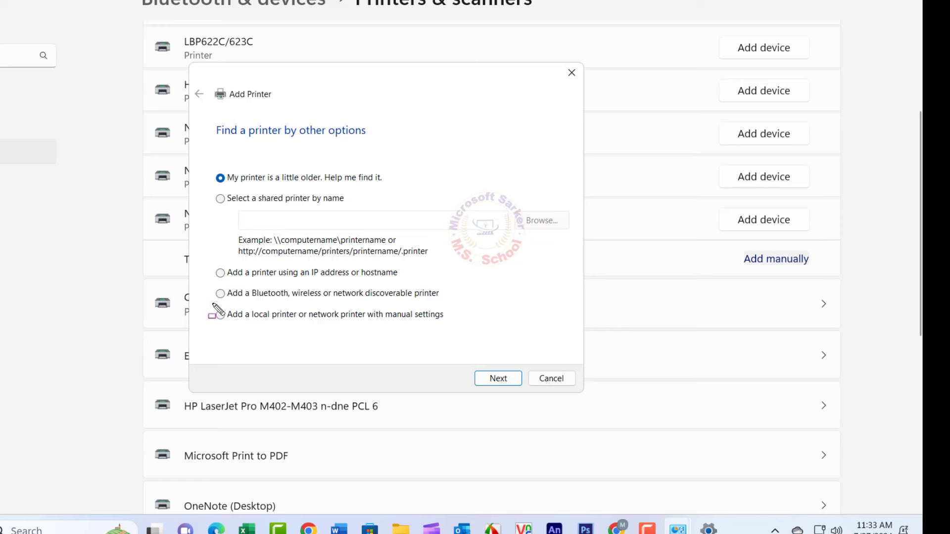
left_click_drag(206, 303, 233, 318)
left_click_drag(297, 330, 492, 334)
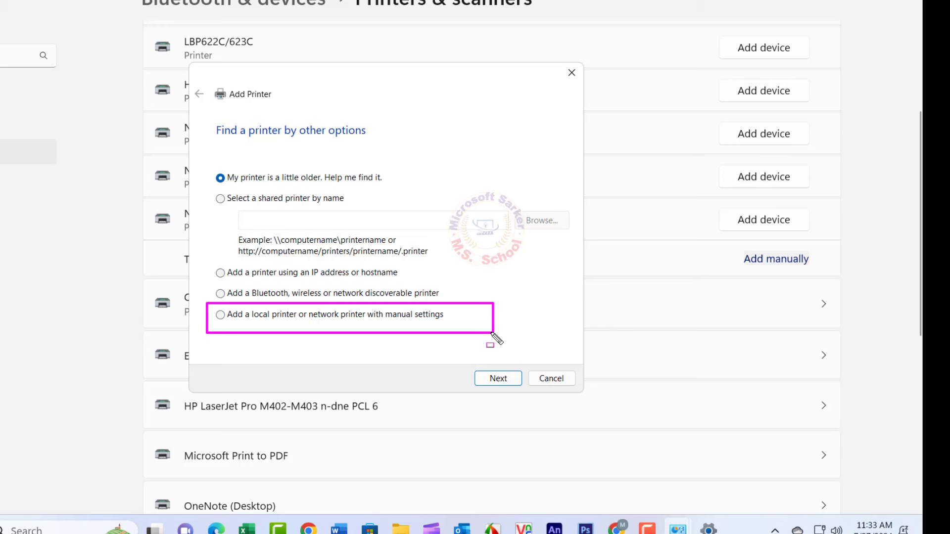
Choose to add a local or network printer with manual settings and create a new port of type Local Port.
left_click(220, 315)
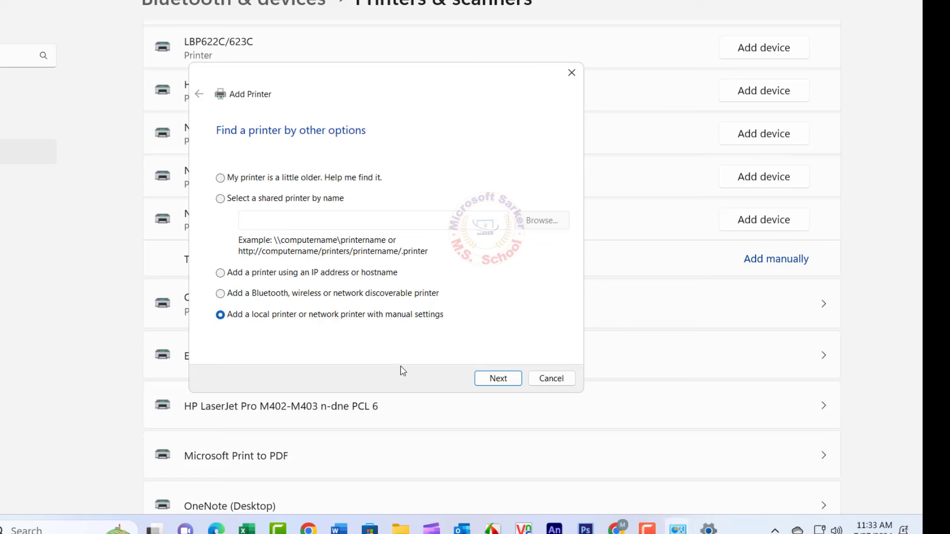
left_click(489, 379)
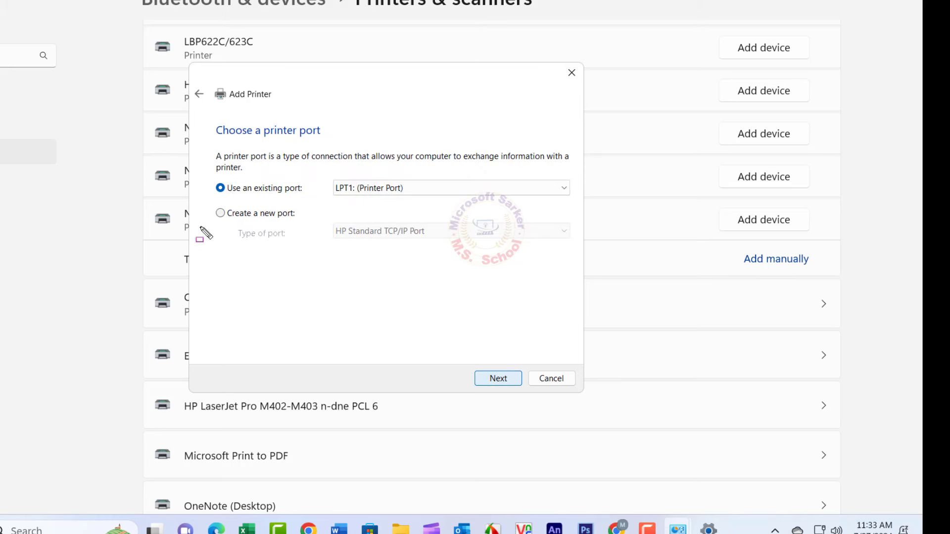
left_click_drag(200, 198, 300, 229)
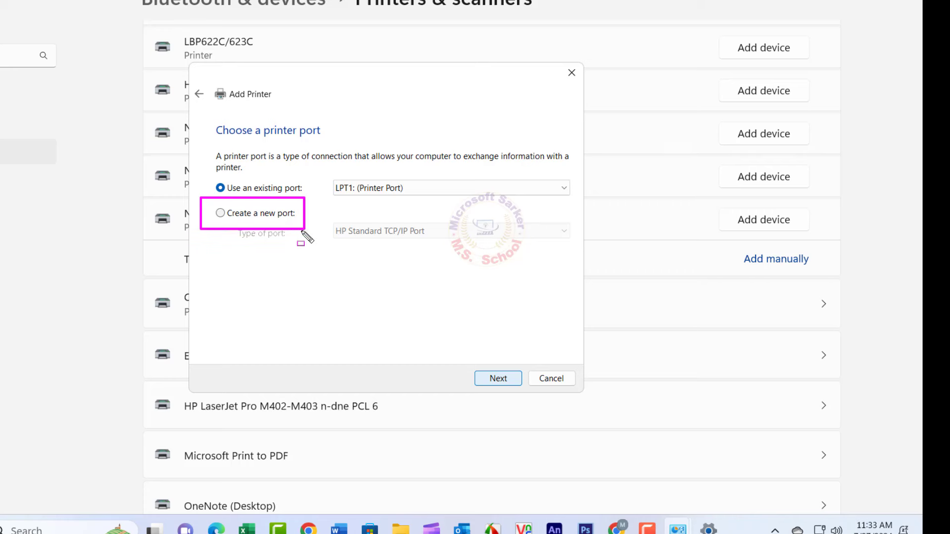
key("Escape")
left_click(221, 214)
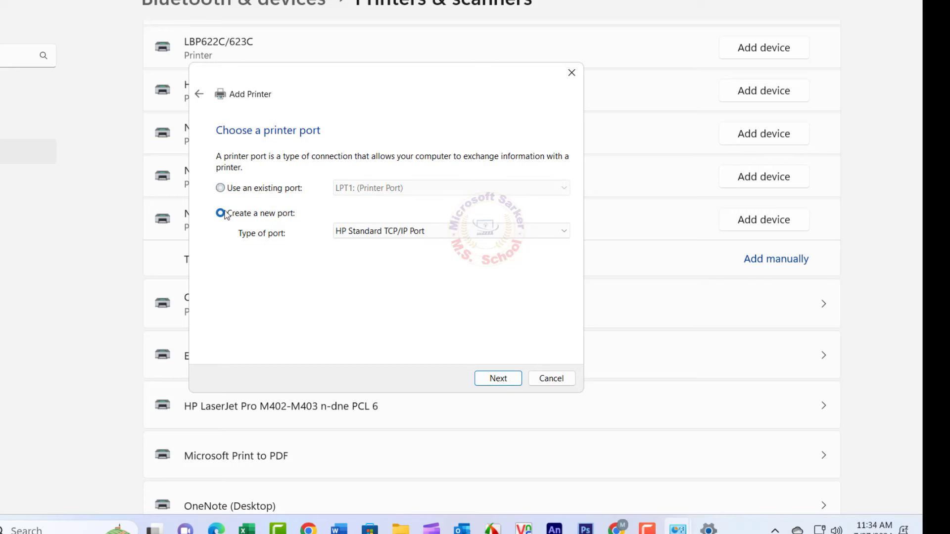
left_click(430, 231)
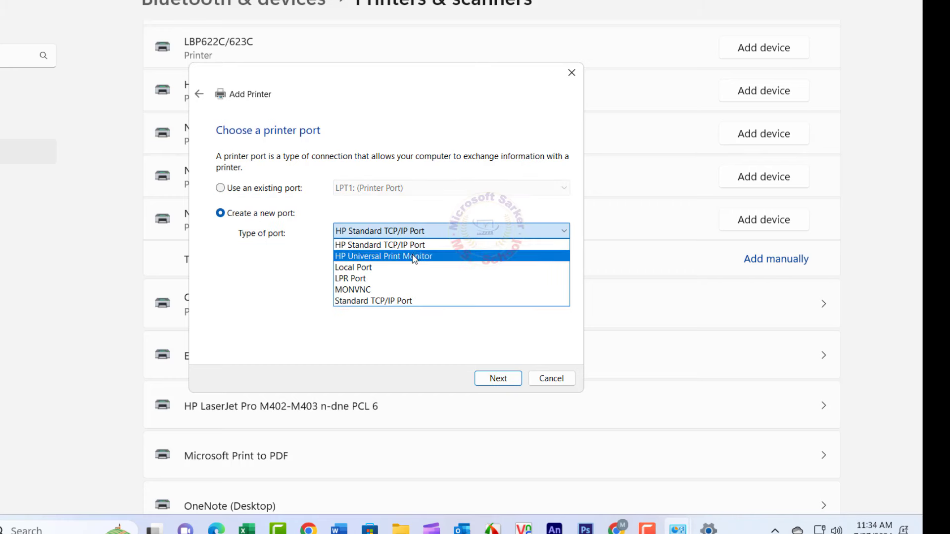
left_click(405, 267)
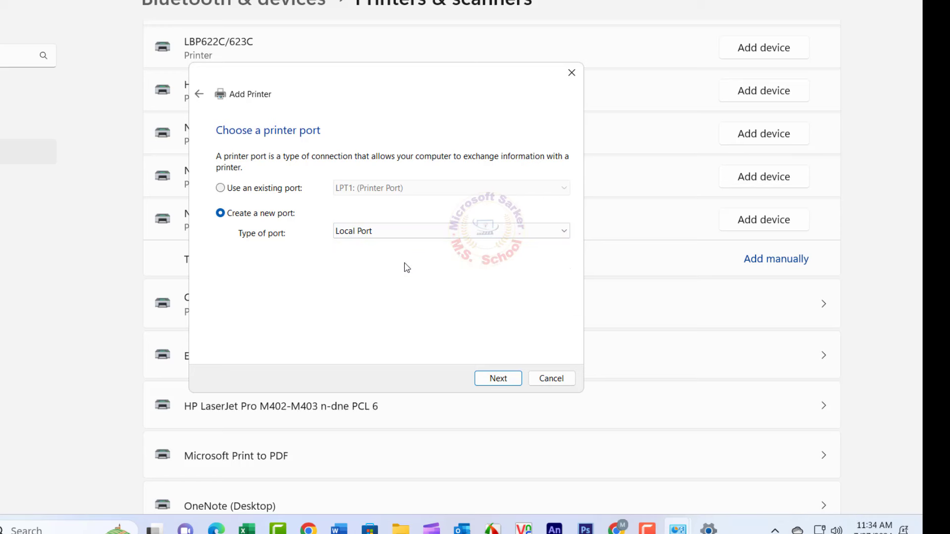
left_click(492, 380)
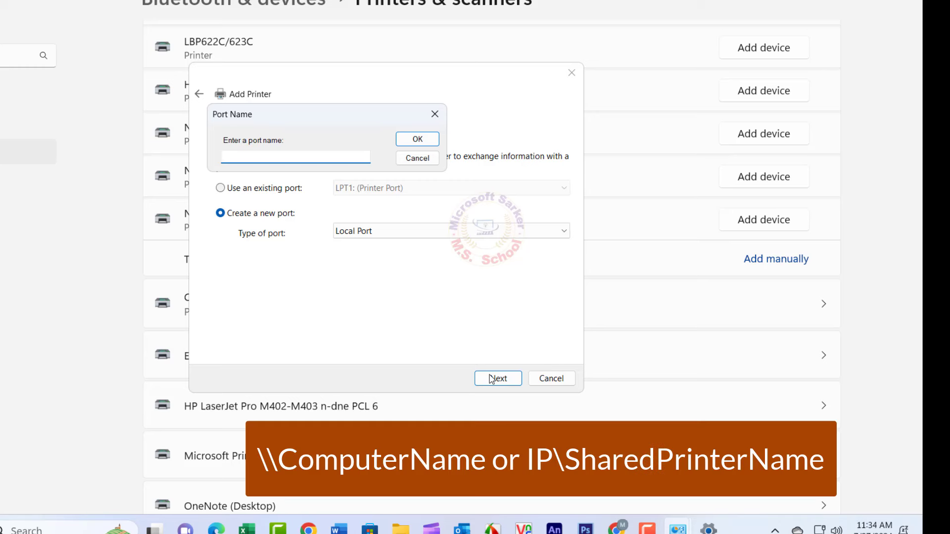
Name the new port \\192.168.1.5\EPSON L800 Series and confirm it.
type("\\\\192.168.1.5\\EPSON L")
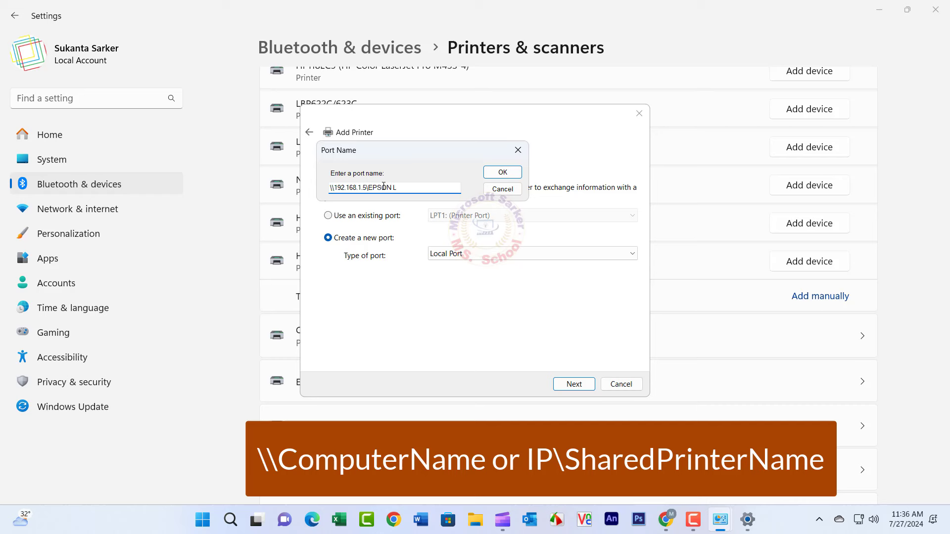
type("00")
type("Series")
left_click(502, 173)
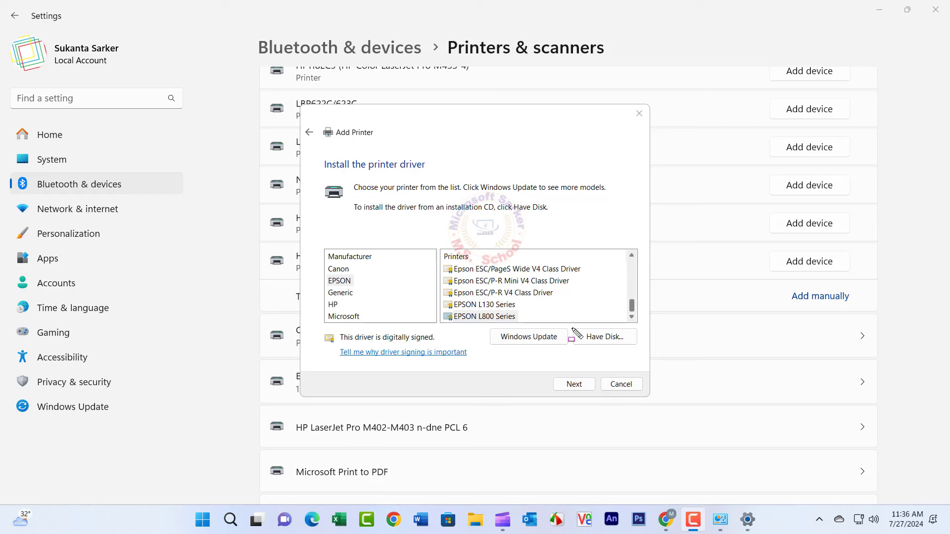
mouse_move(571, 327)
left_mouse_down()
mouse_move(595, 346)
mouse_move(629, 346)
left_mouse_up()
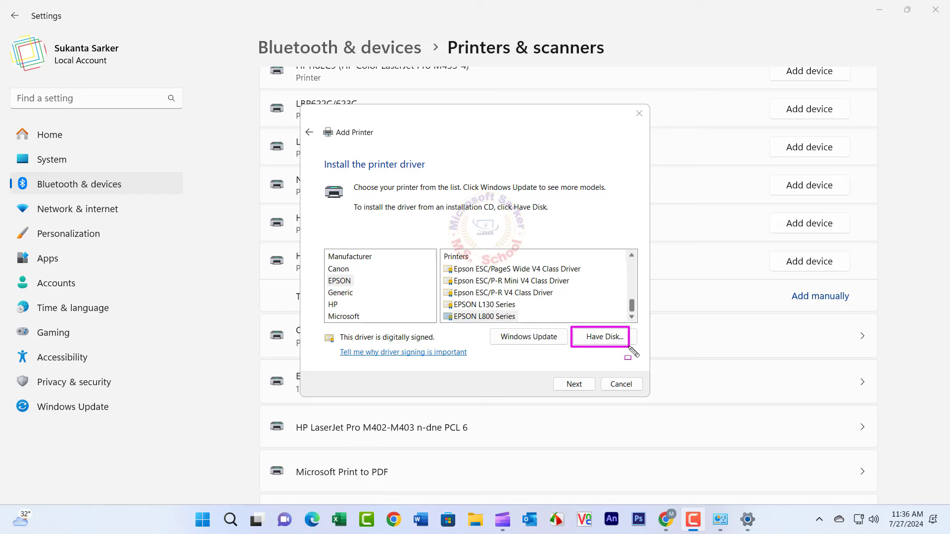
left_click(614, 342)
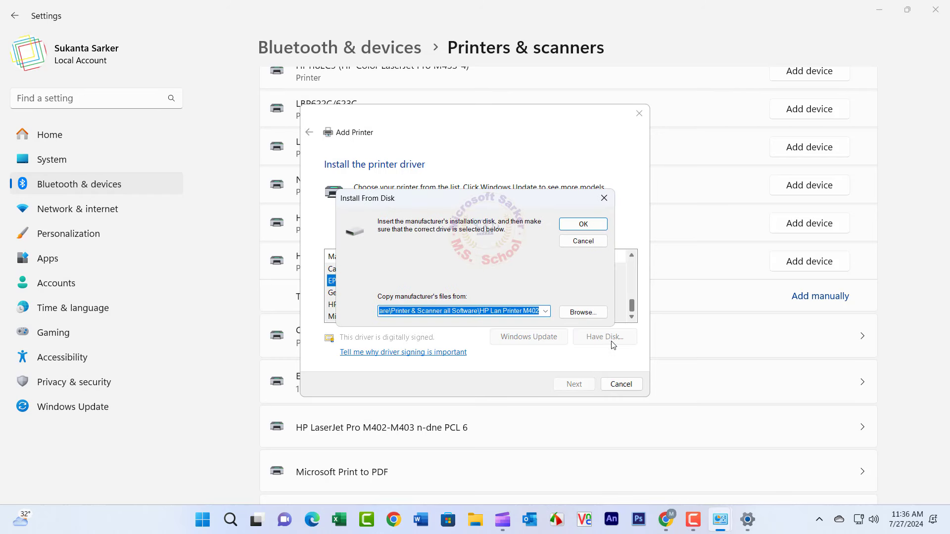
left_click(588, 316)
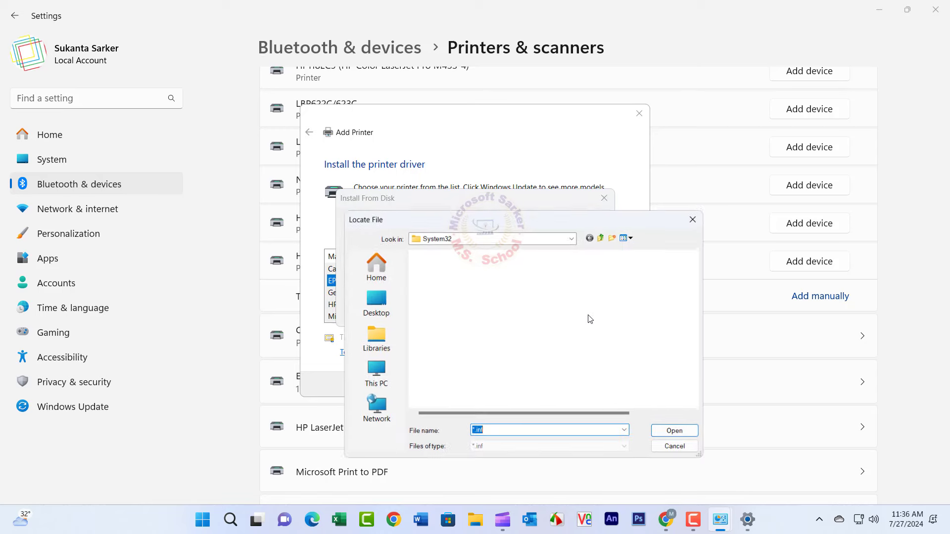
left_click(373, 302)
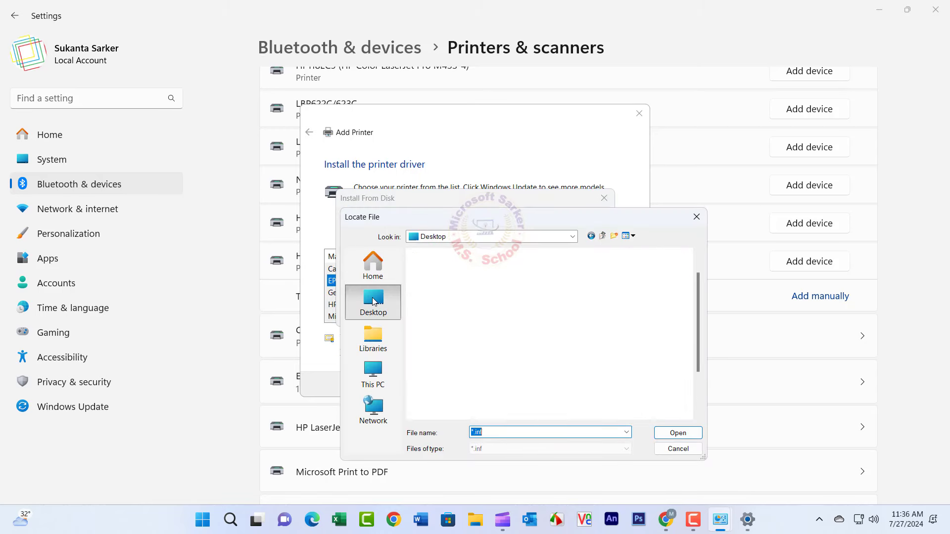
left_click(696, 219)
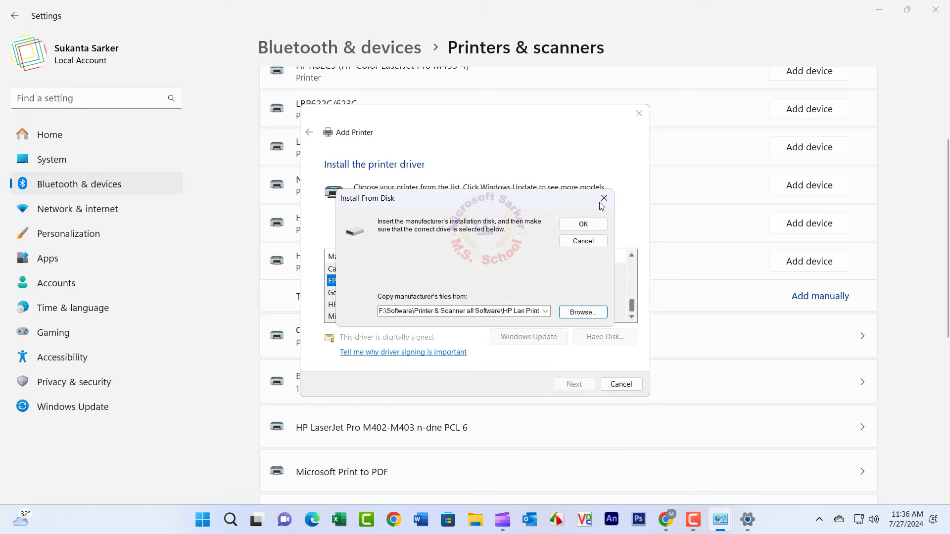
left_click(604, 198)
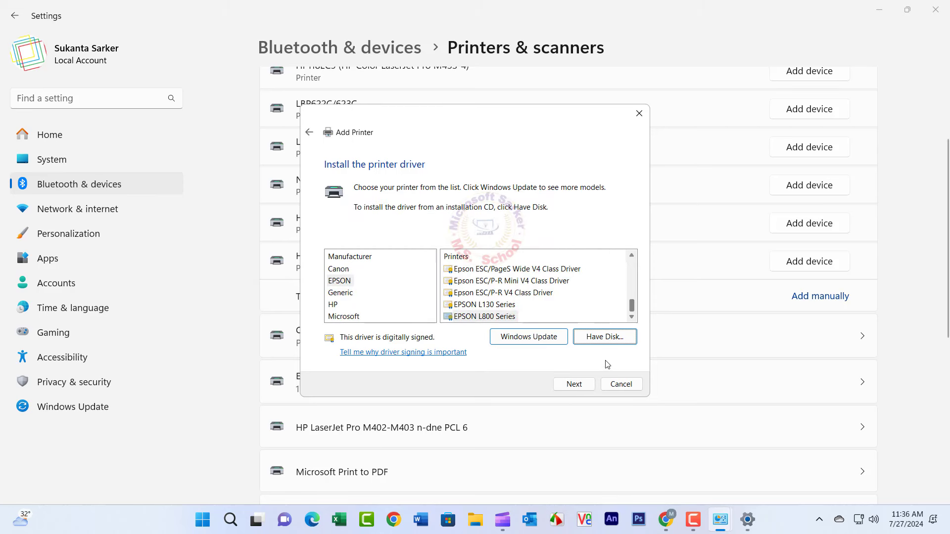
Accept the EPSON L800 Series driver for the printer and replace the currently installed driver.
left_click(579, 386)
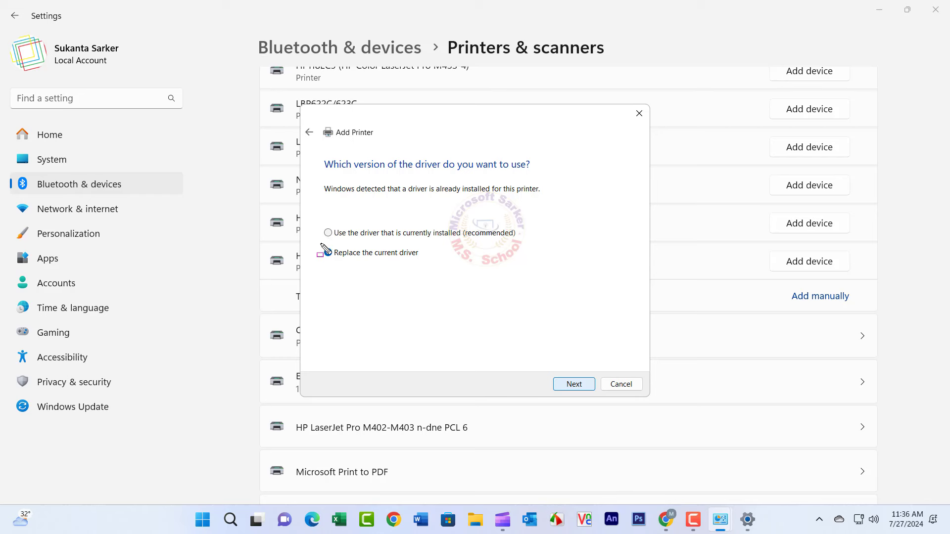
left_click_drag(313, 238, 441, 268)
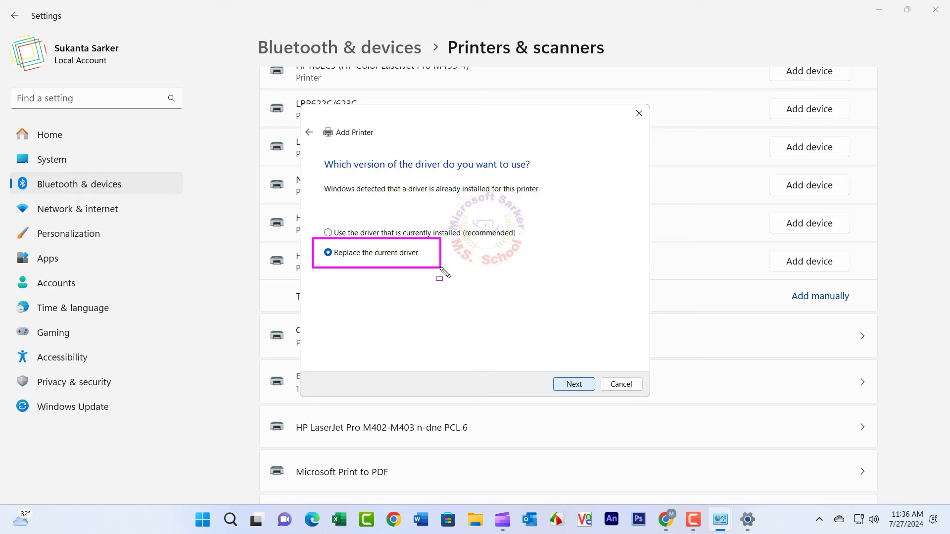
key("Escape")
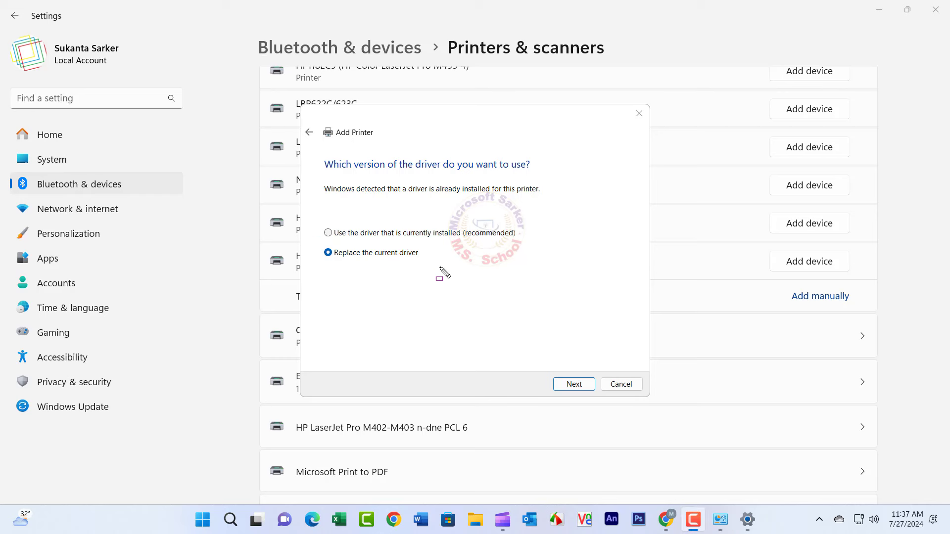
left_click(573, 388)
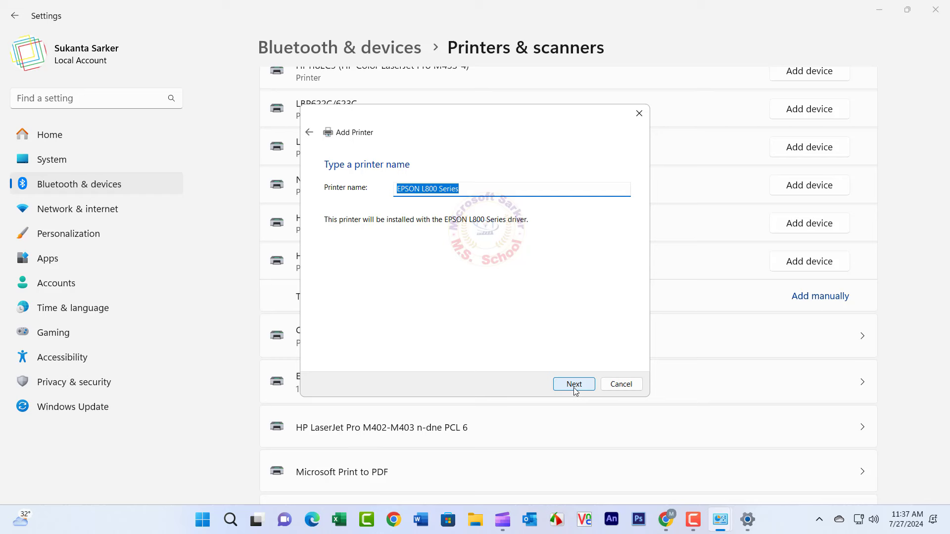
Keep the printer name EPSON L800 Series, leave the printer unshared and finish adding it.
left_click(574, 385)
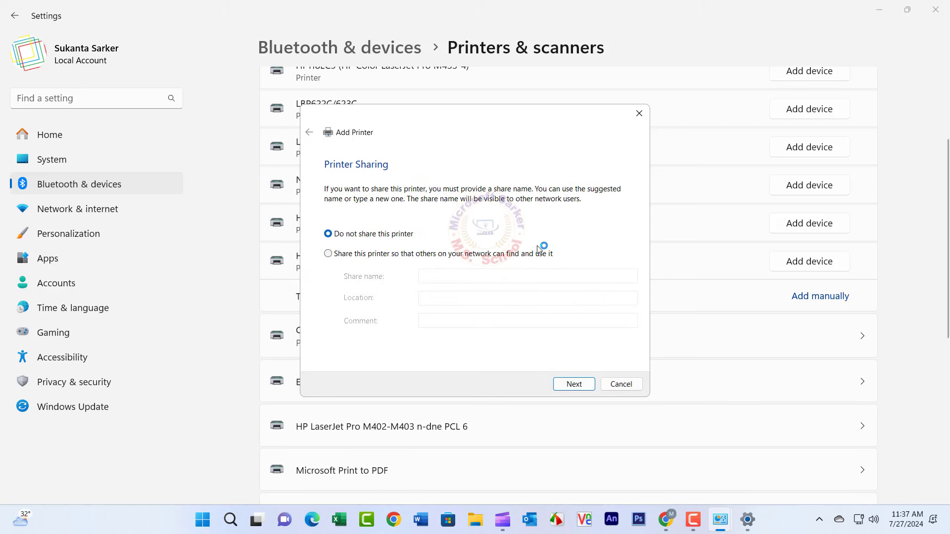
left_click(575, 386)
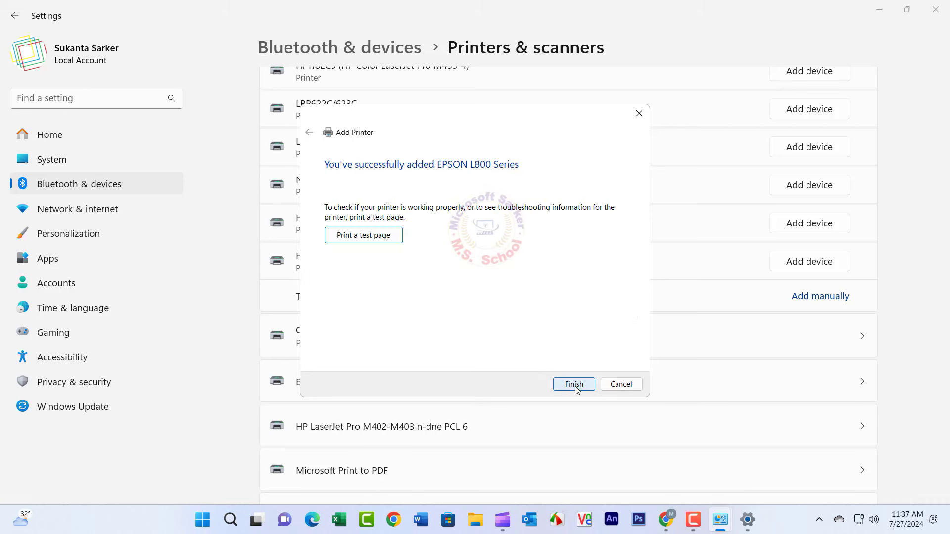
mouse_move(311, 154)
left_mouse_down()
mouse_move(385, 178)
mouse_move(541, 185)
left_mouse_up()
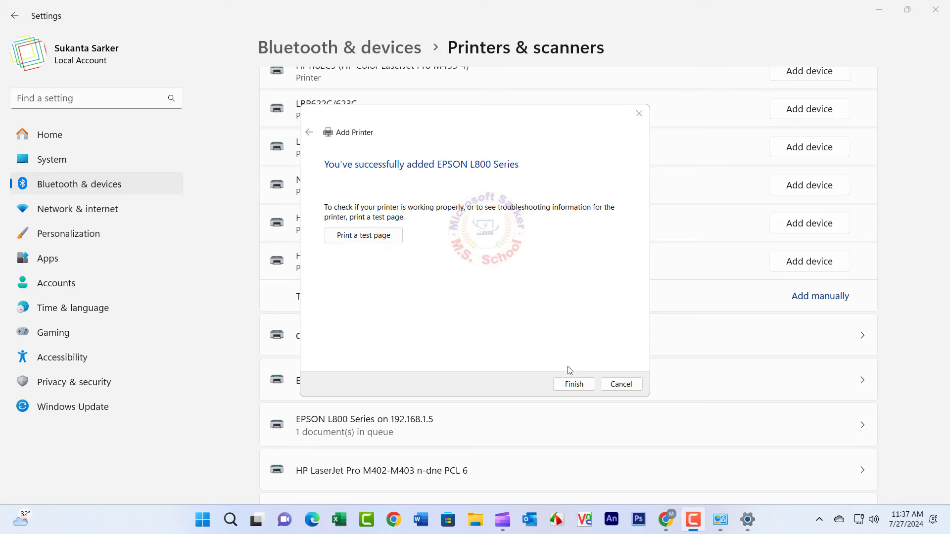
left_click(576, 385)
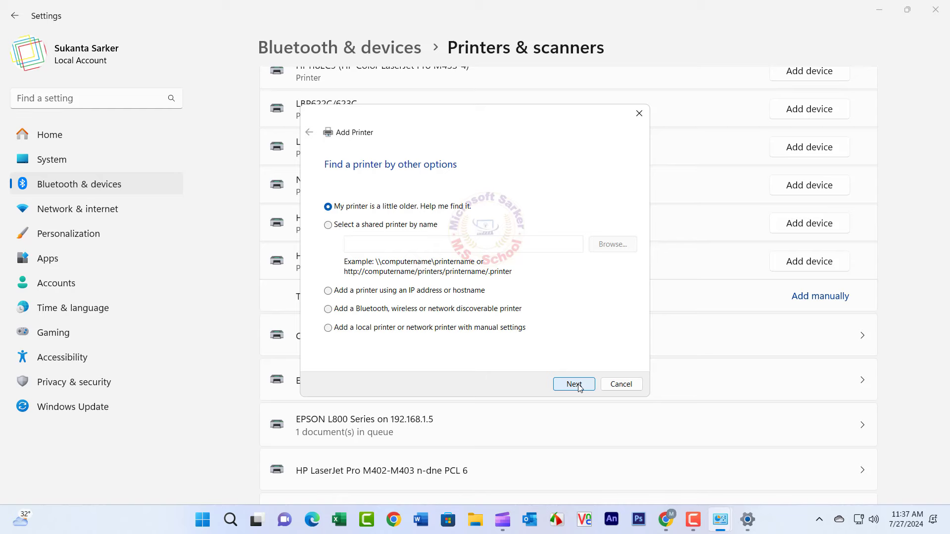
Cancel the remaining Add Printer wizard and close the Settings and Control Panel windows.
left_click(624, 385)
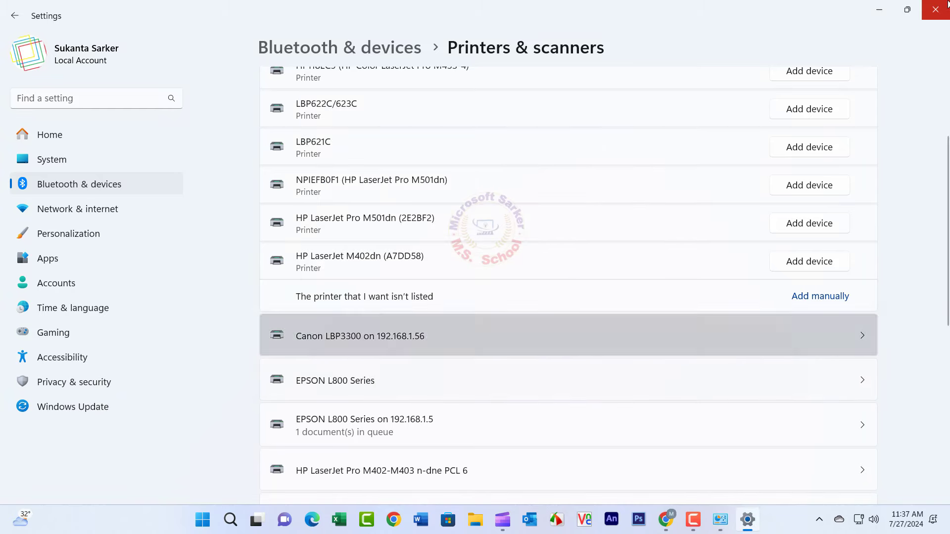
left_click(935, 14)
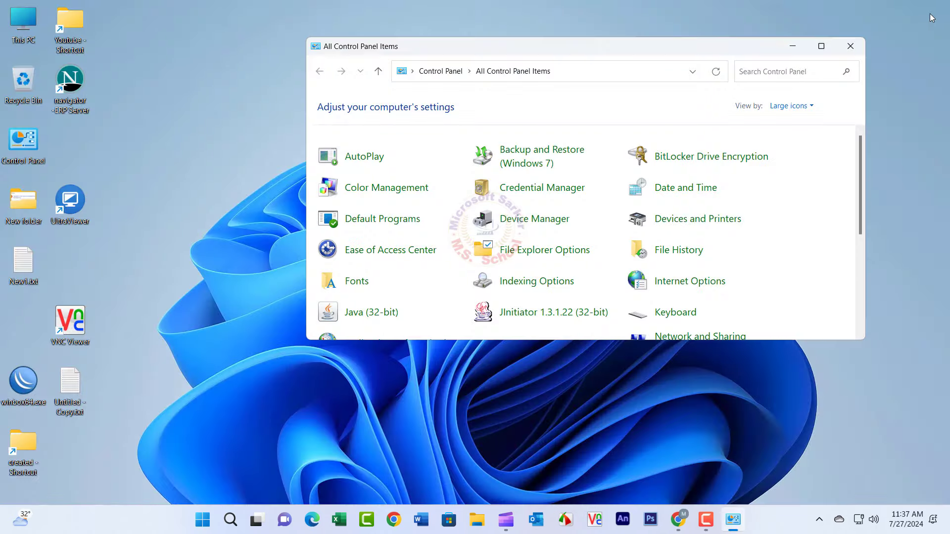
left_click(848, 45)
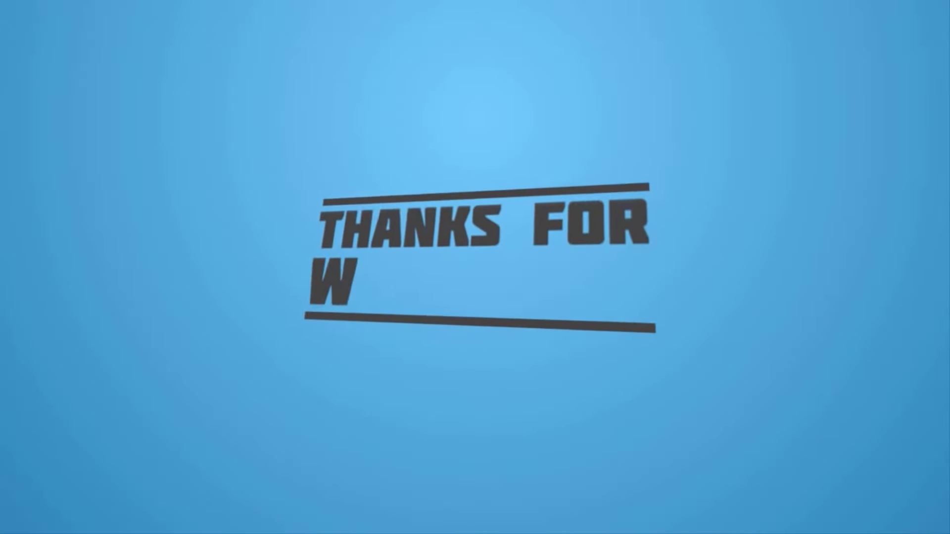